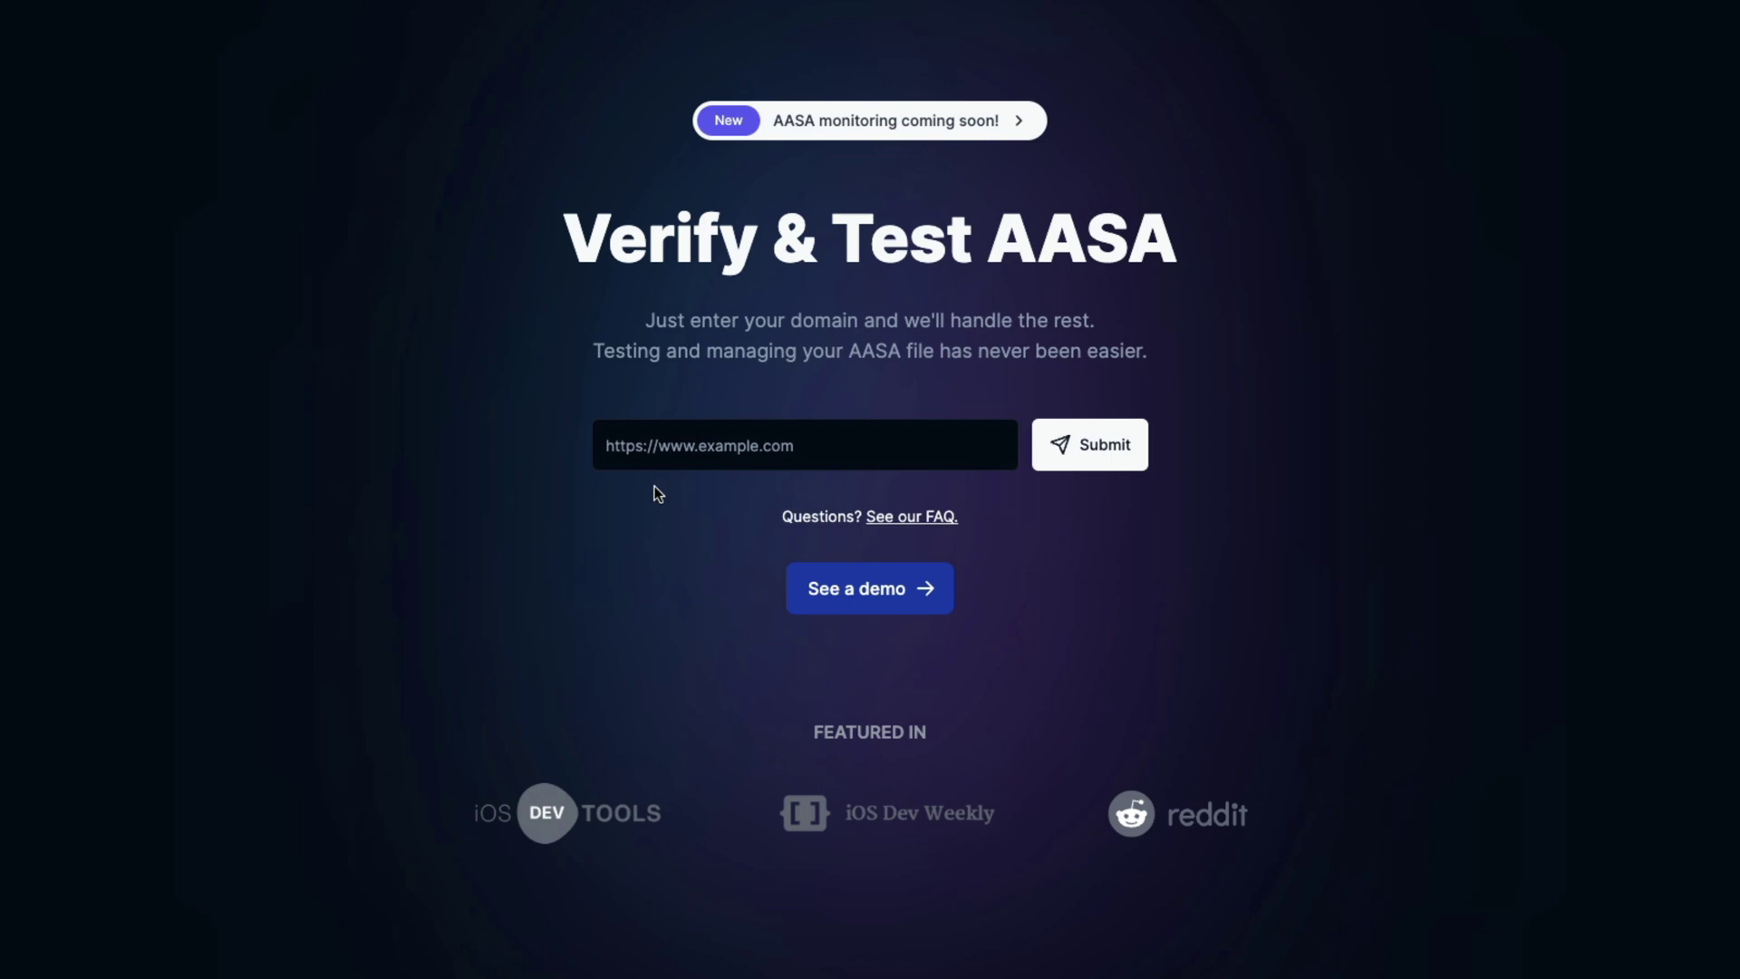
Focus the getuniversal.link domain field to enter turo.com
left_click(662, 445)
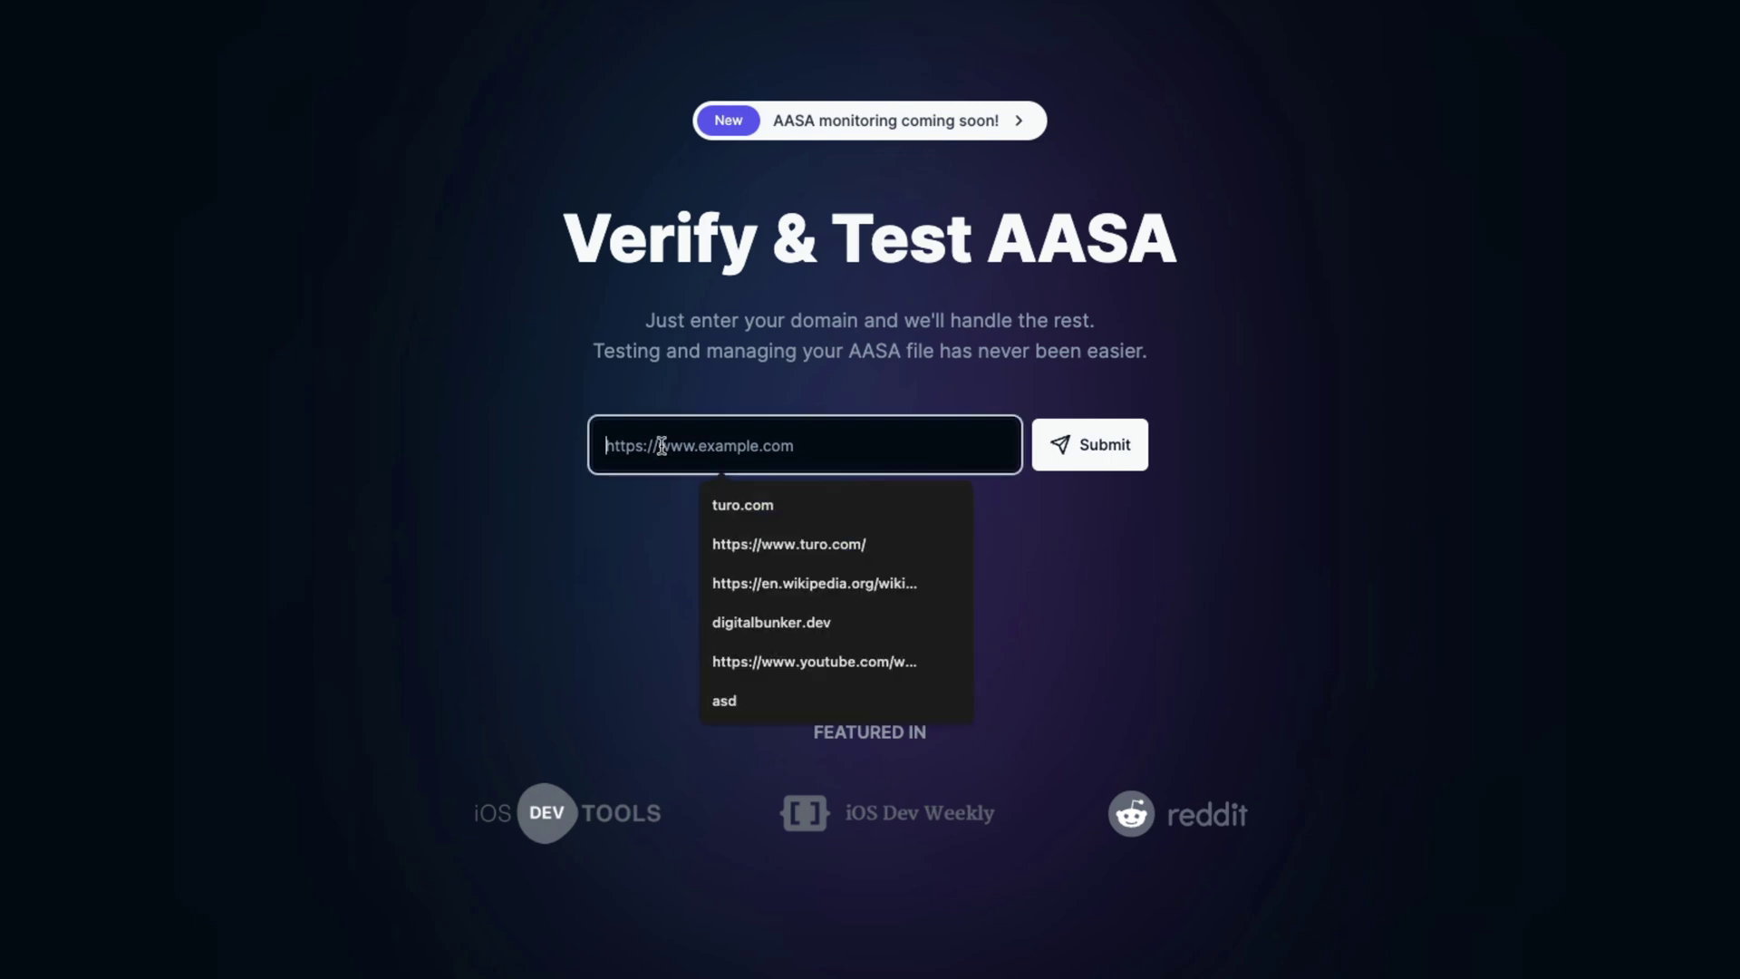
Submit turo.com for AASA verification, loading its Valid status and universal link paths
type("turo.com")
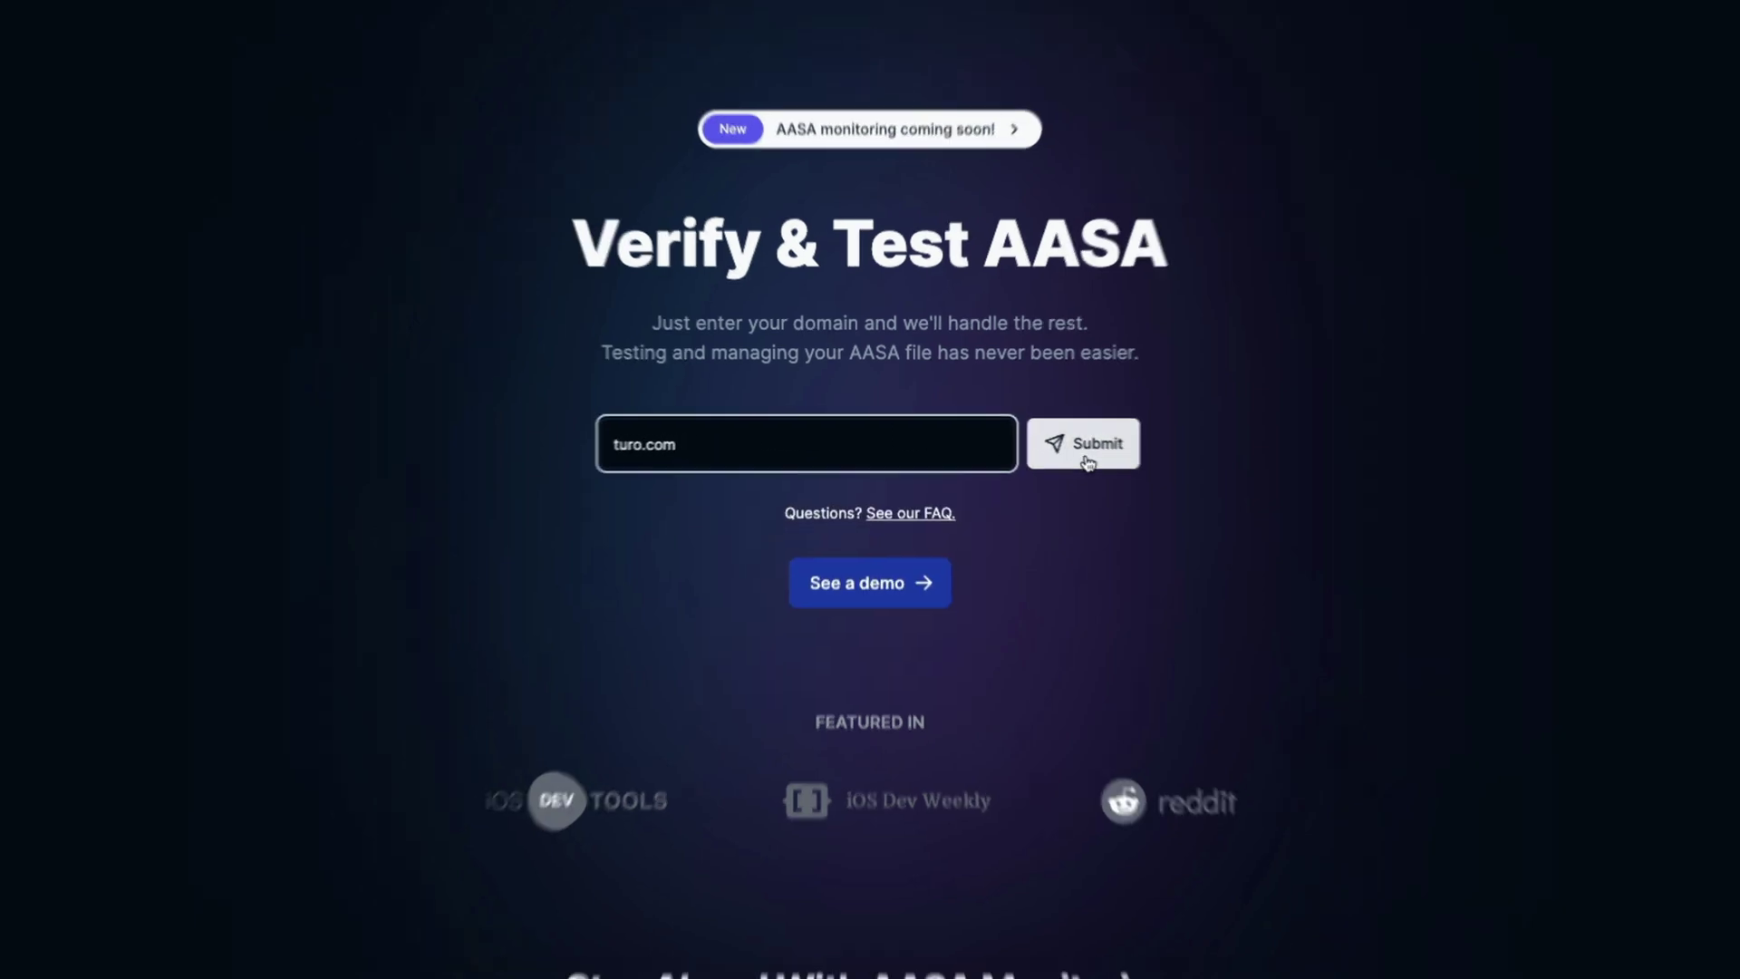
left_click(1087, 462)
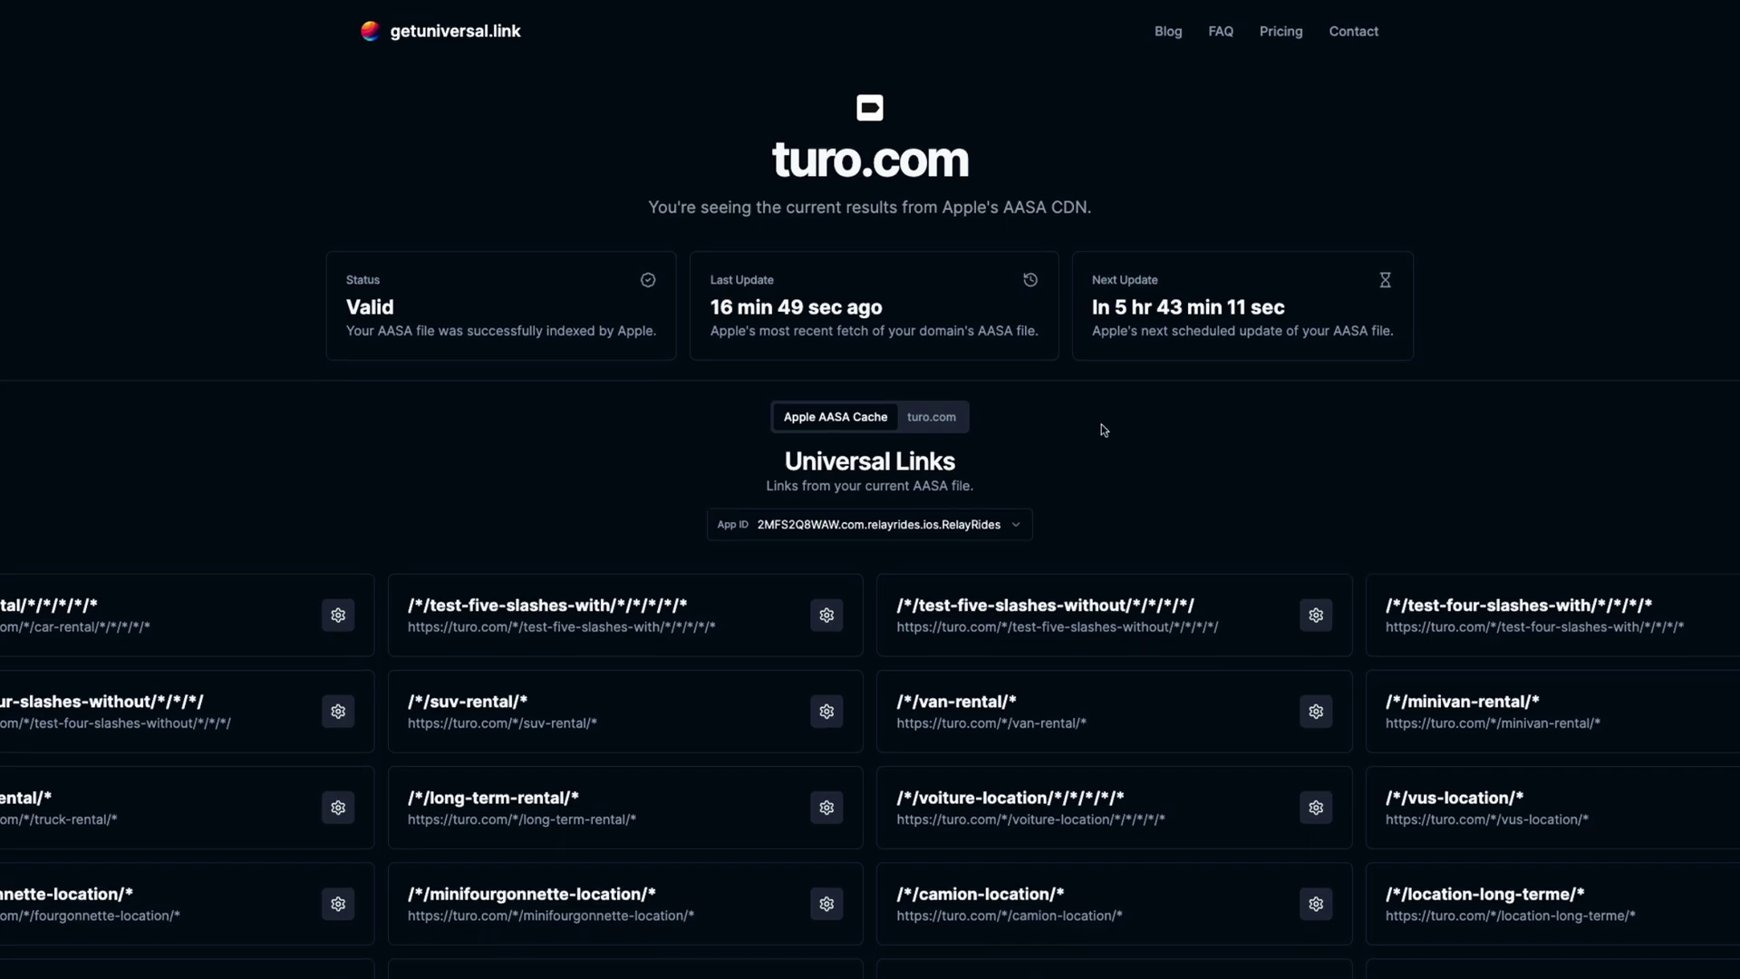
scroll(1101, 426, "down", 3)
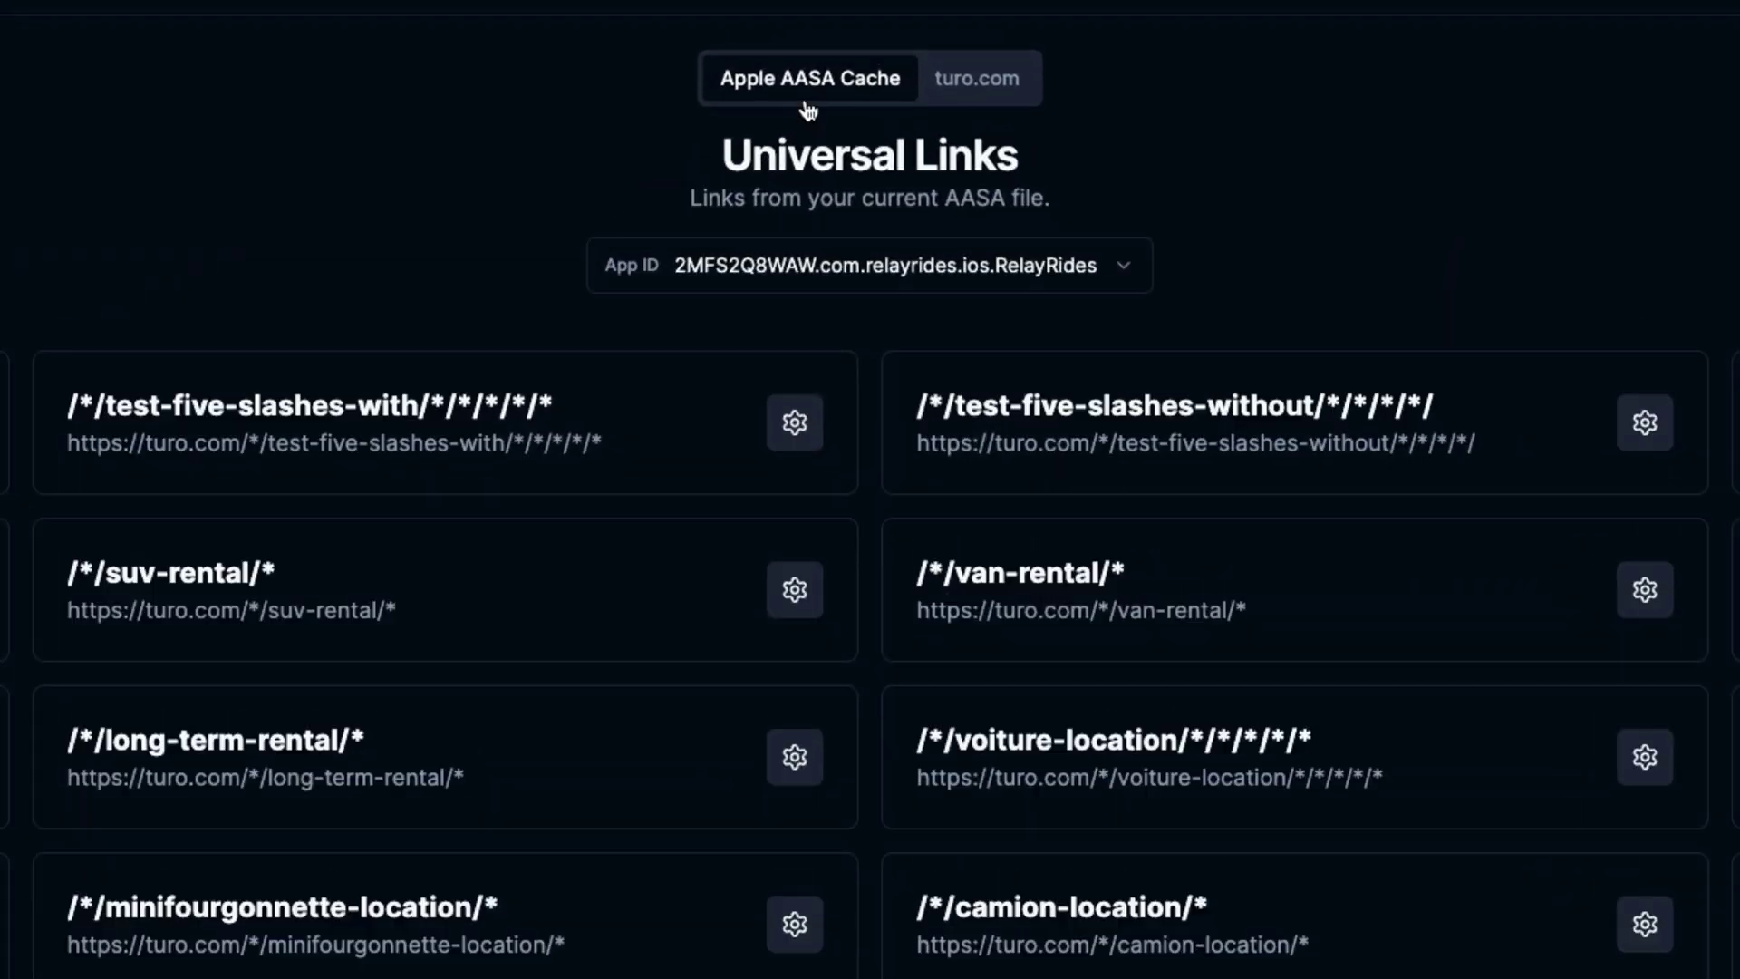
left_click(1002, 90)
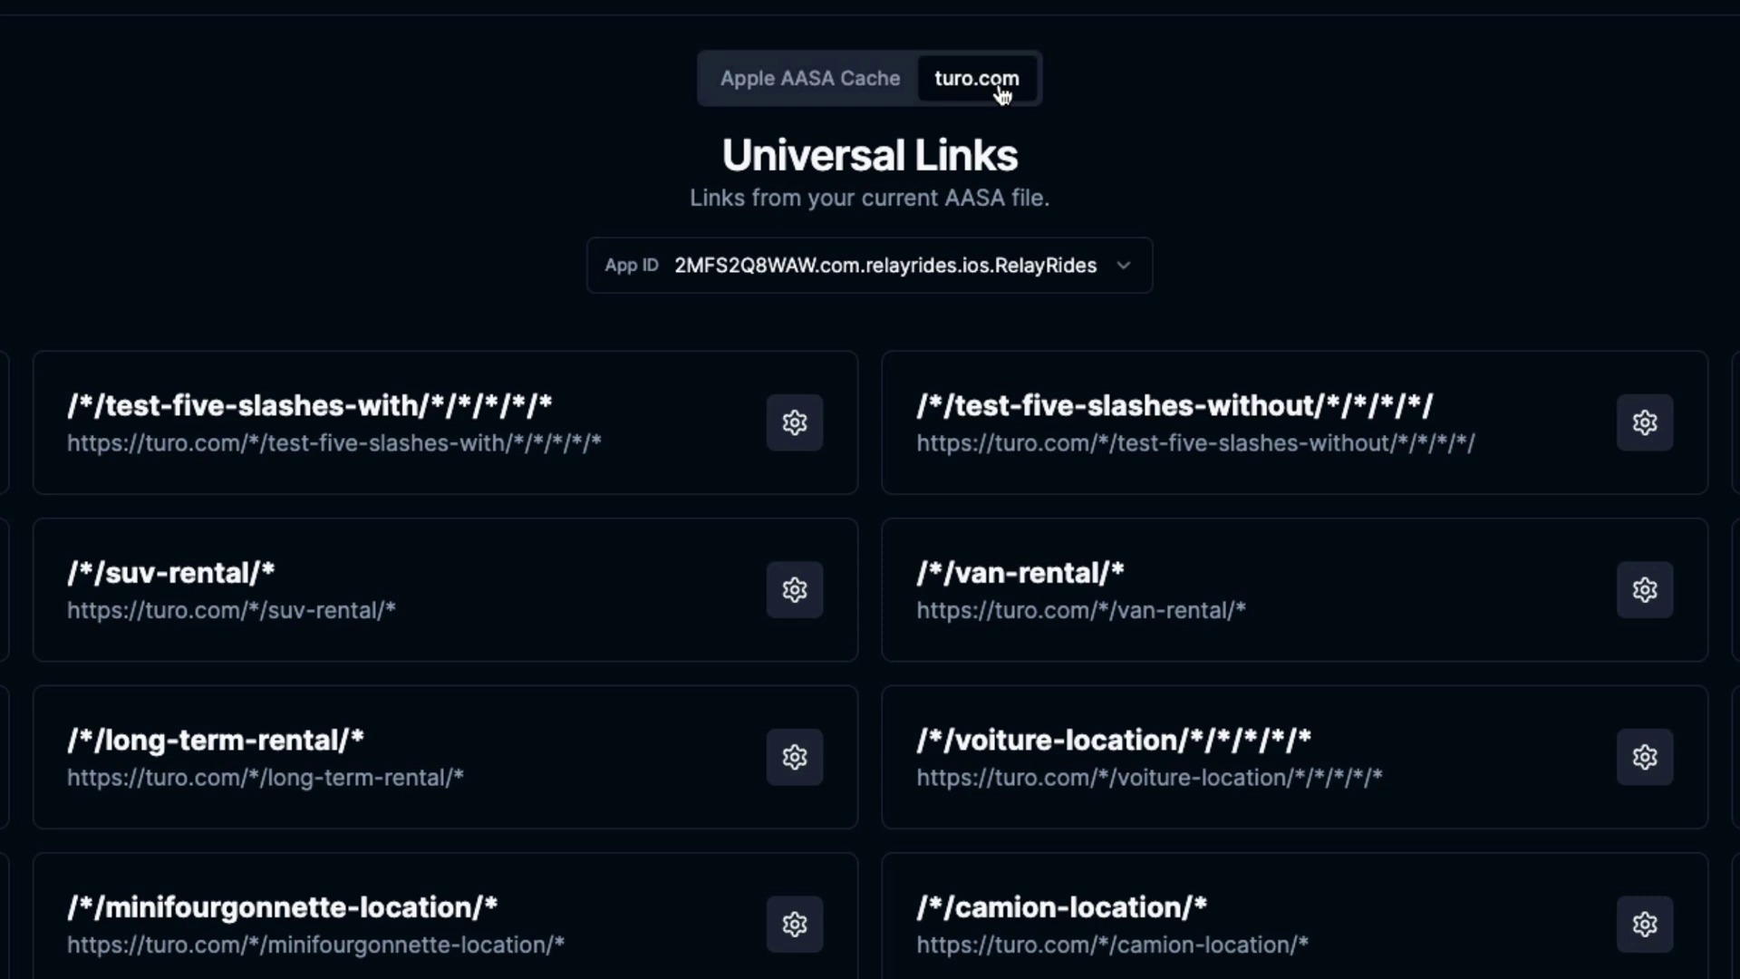
key("Left")
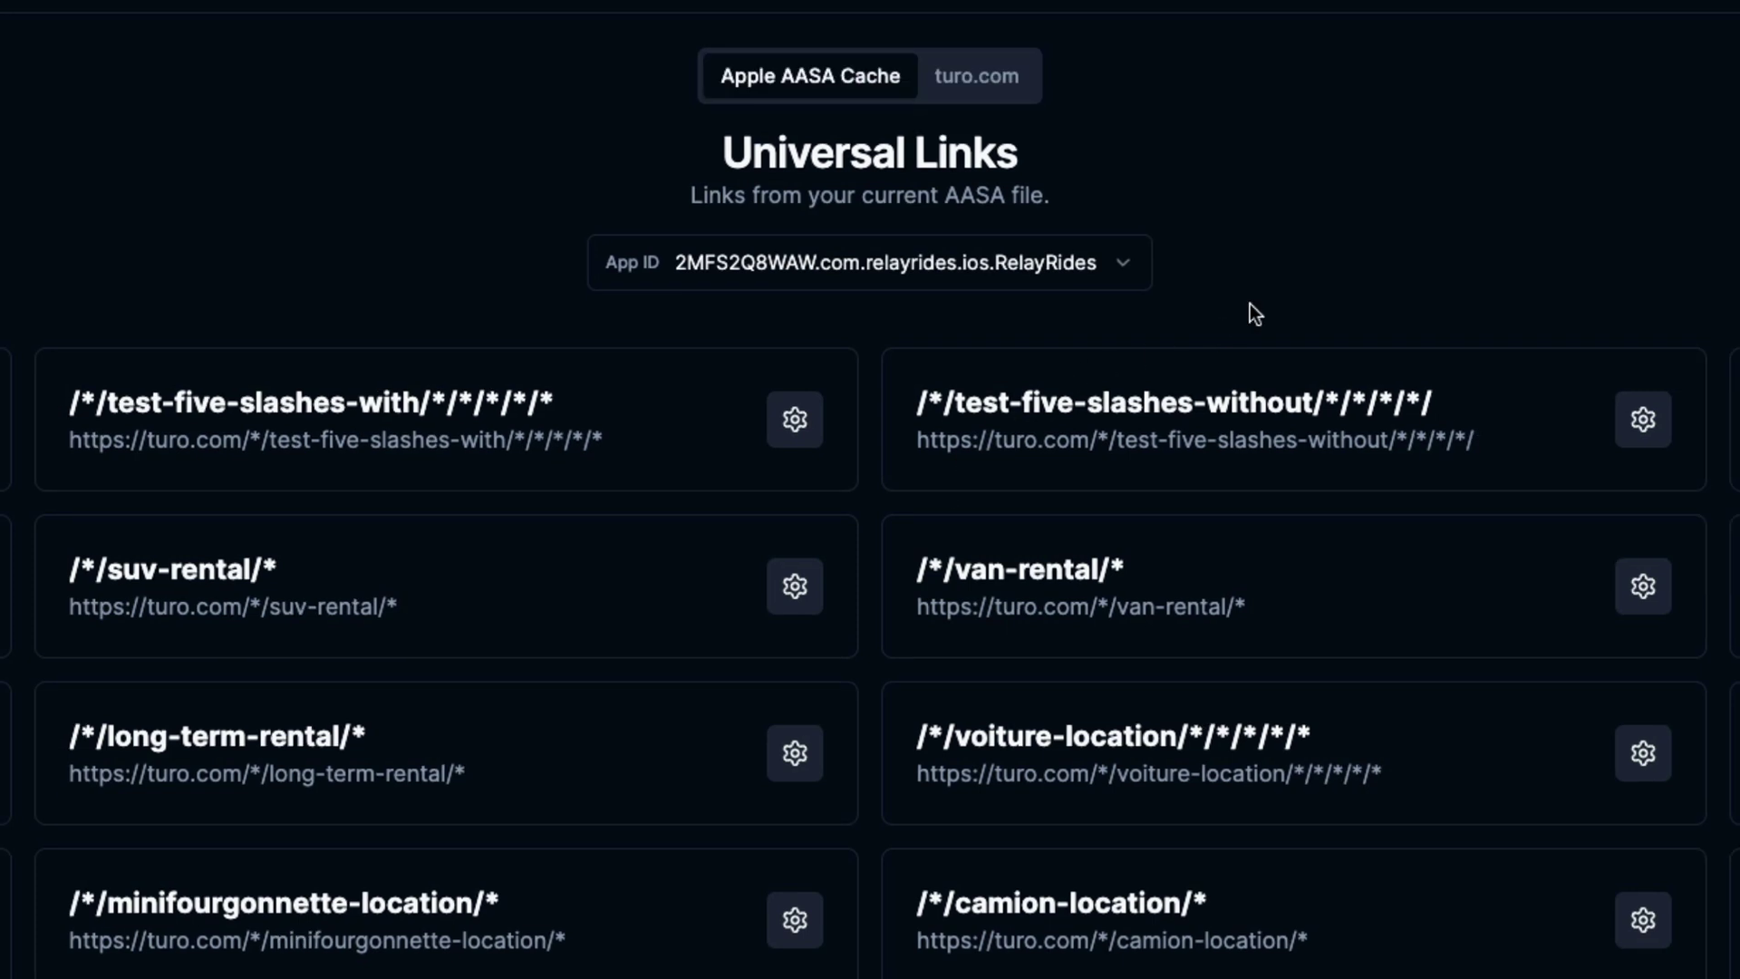
left_click(1030, 263)
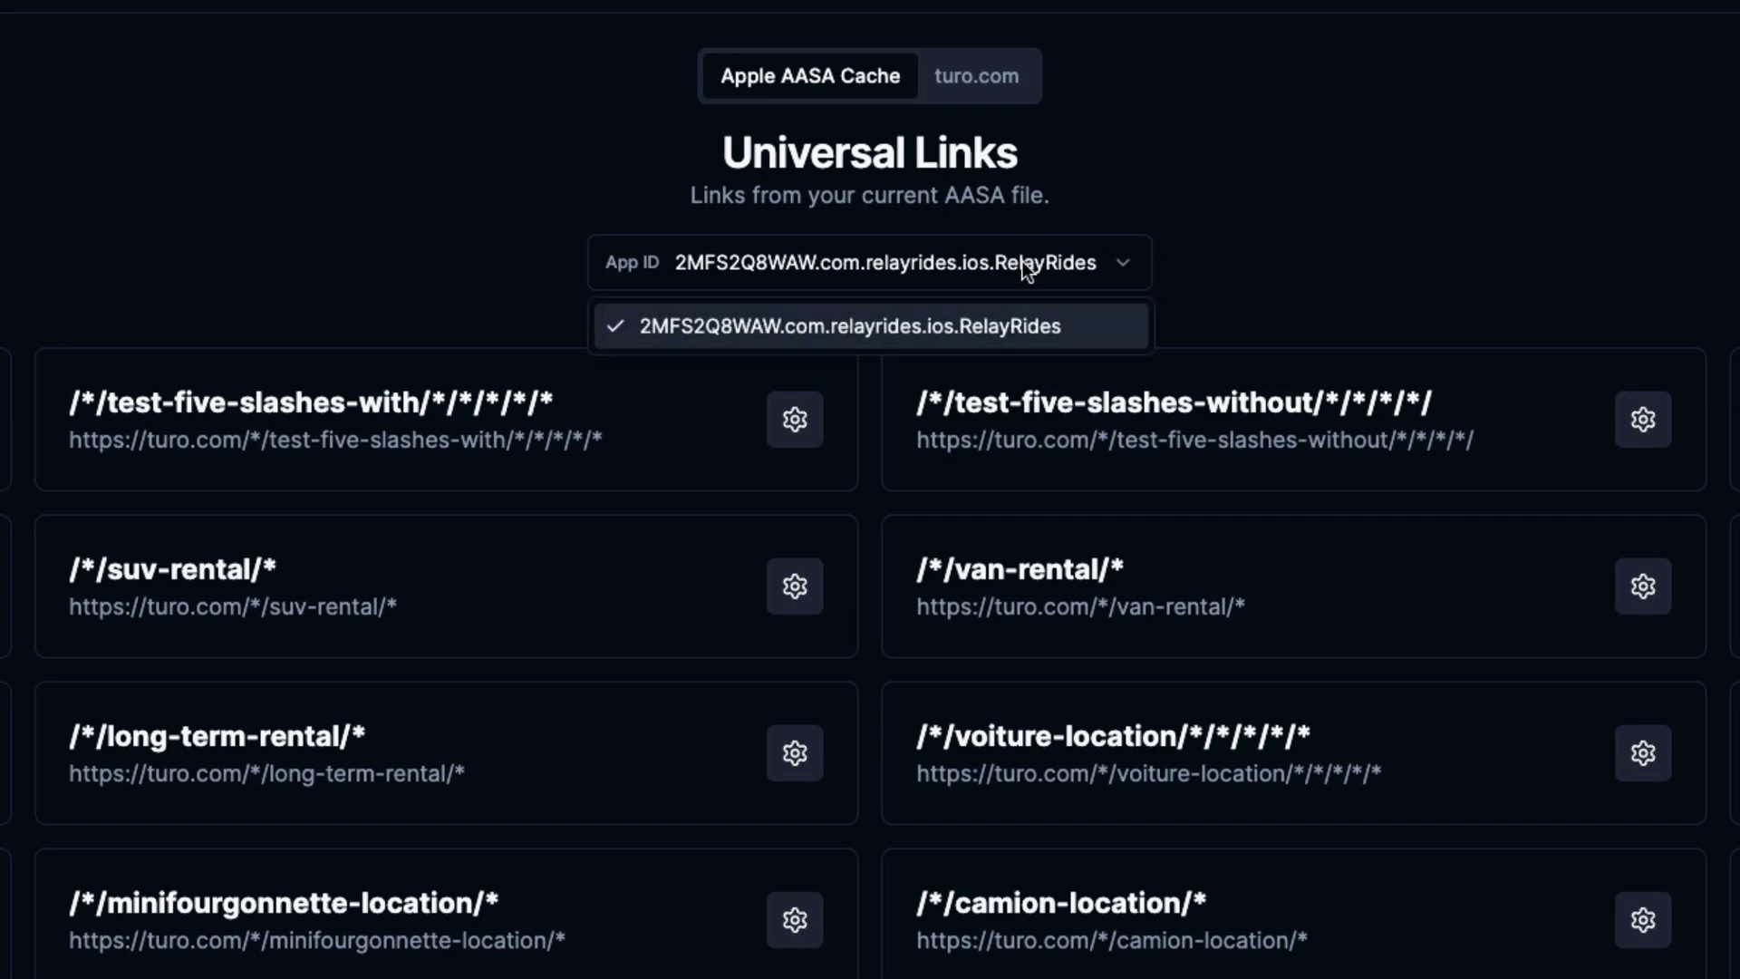
left_click(1024, 268)
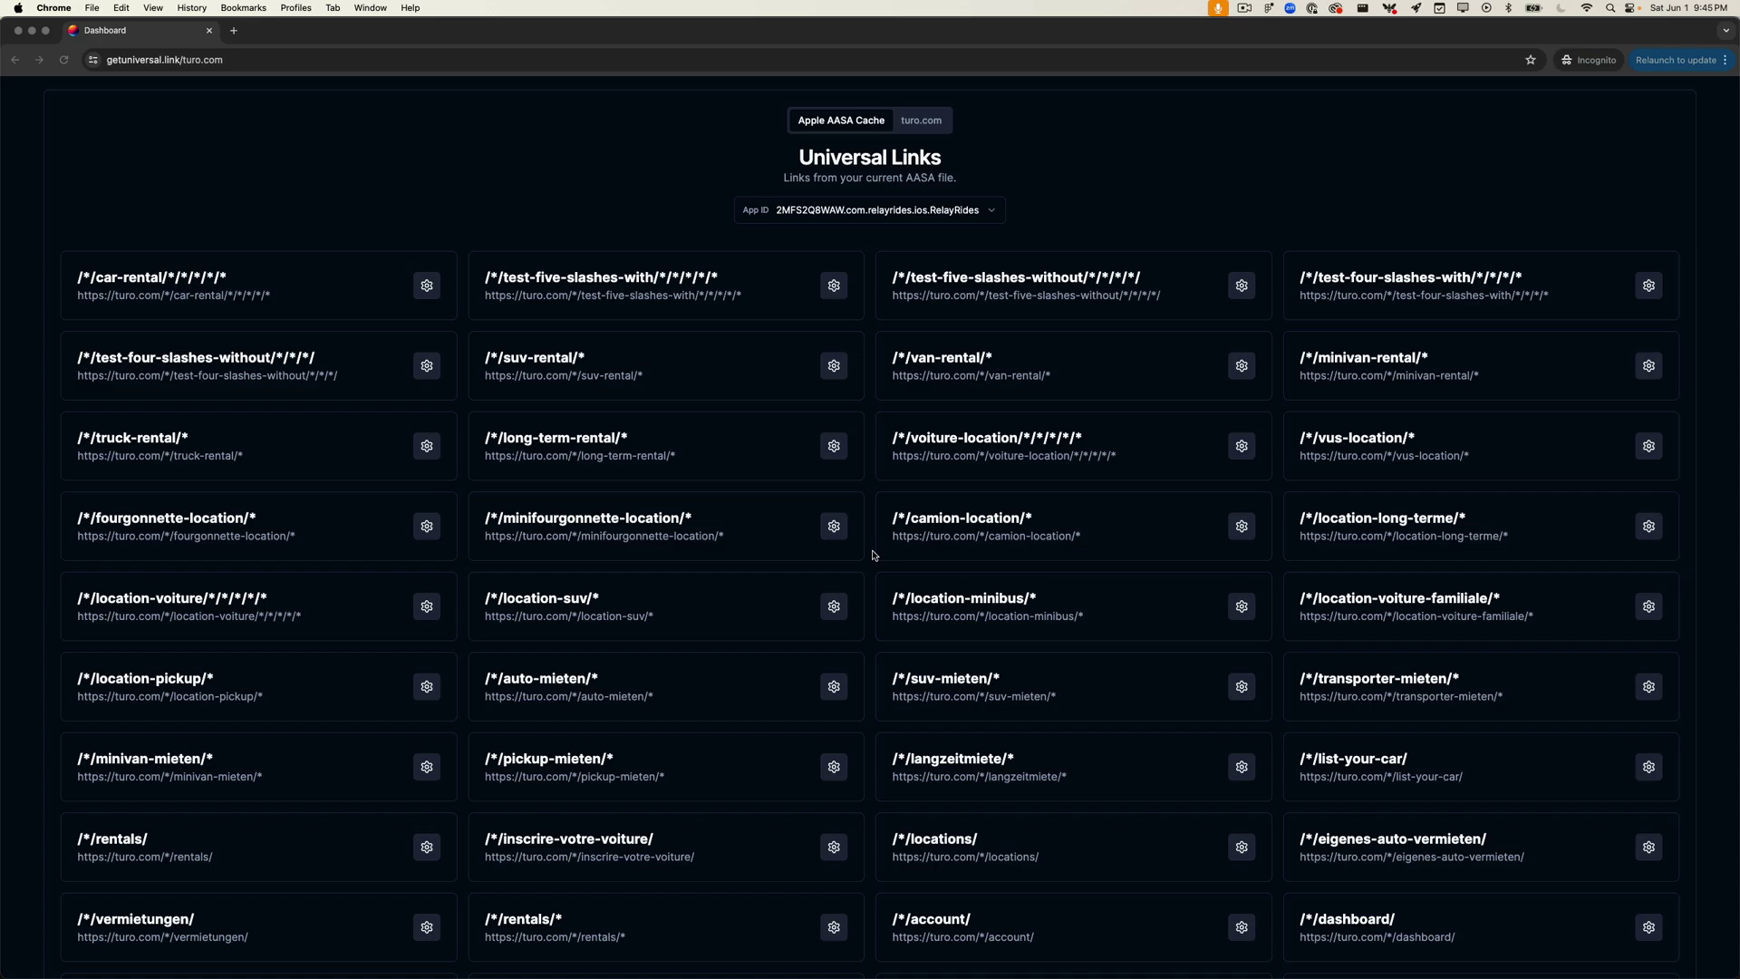
Scroll the Universal Links grid to the /account/ card and select, then deselect, its path
scroll(875, 554, "down", 15)
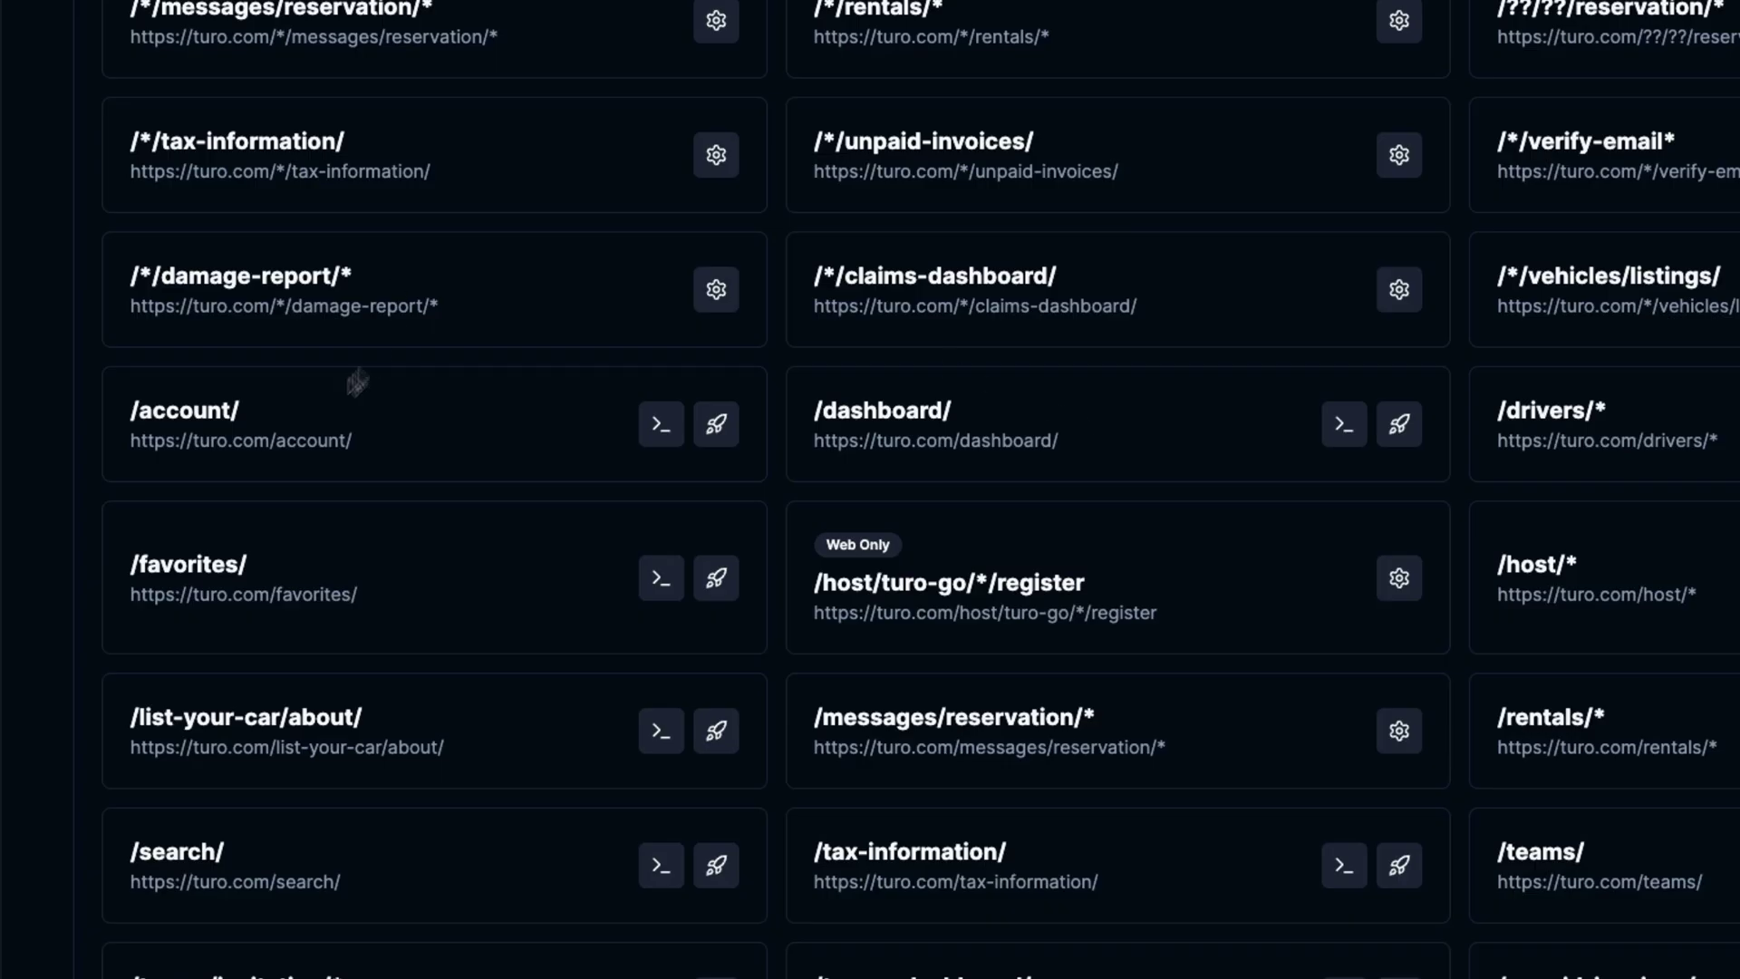
left_click_drag(304, 415, 85, 416)
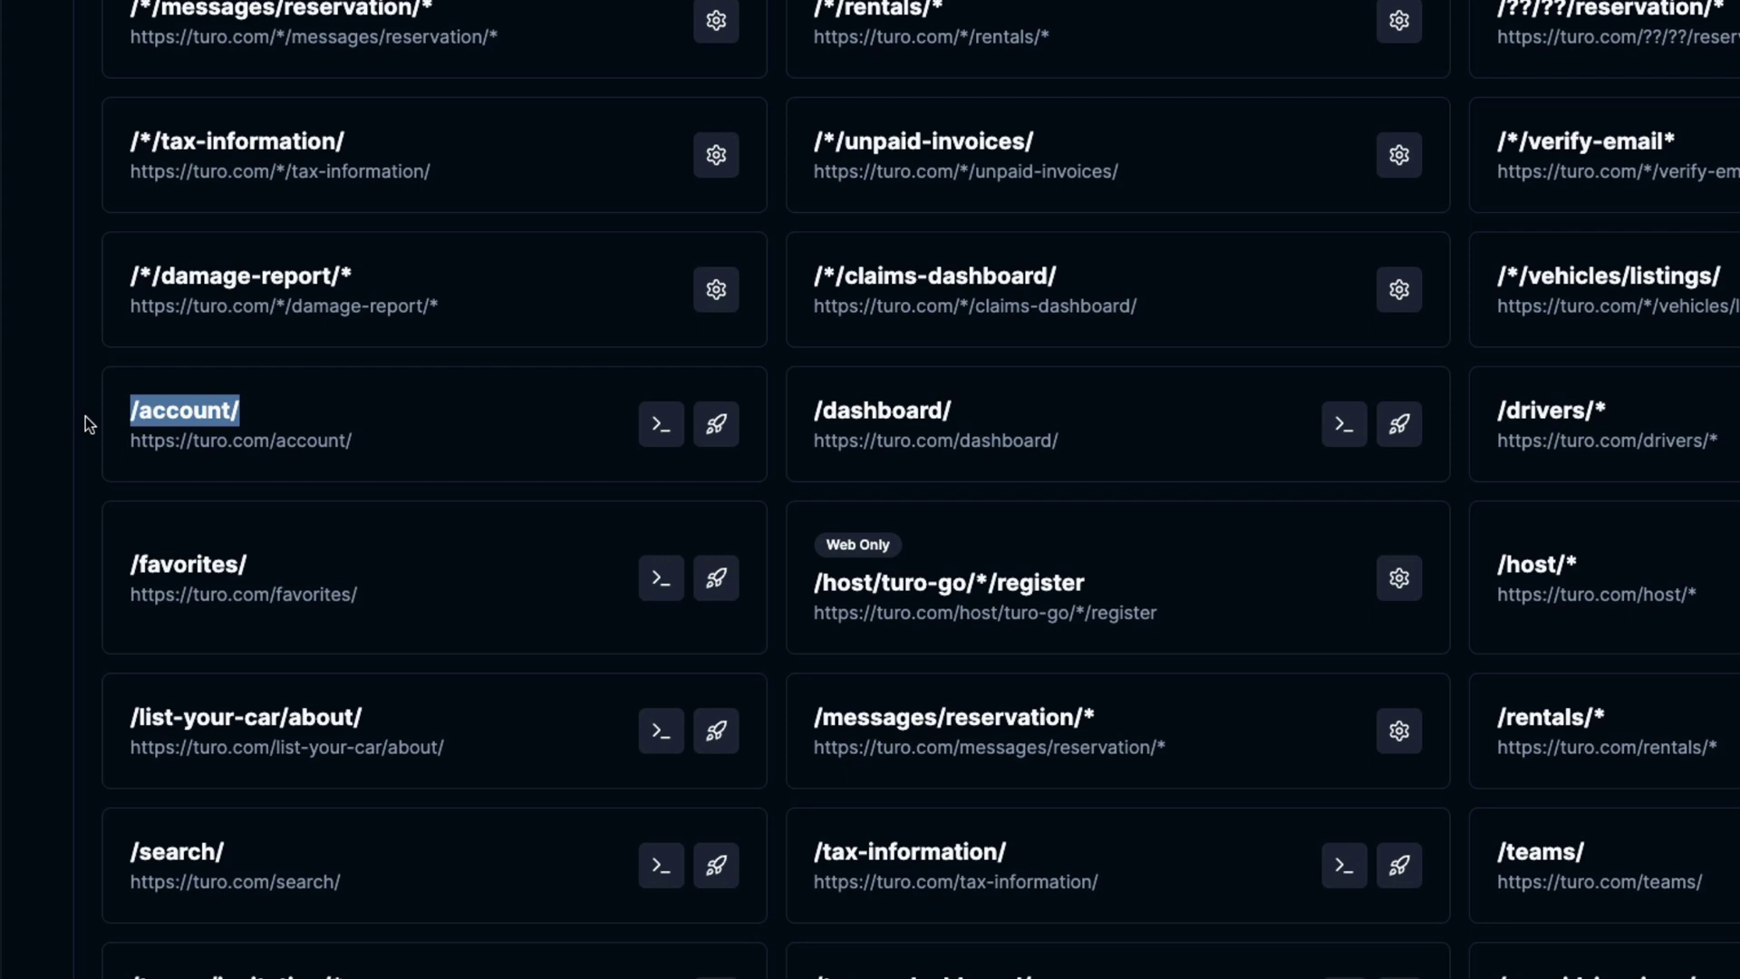
left_click(433, 443)
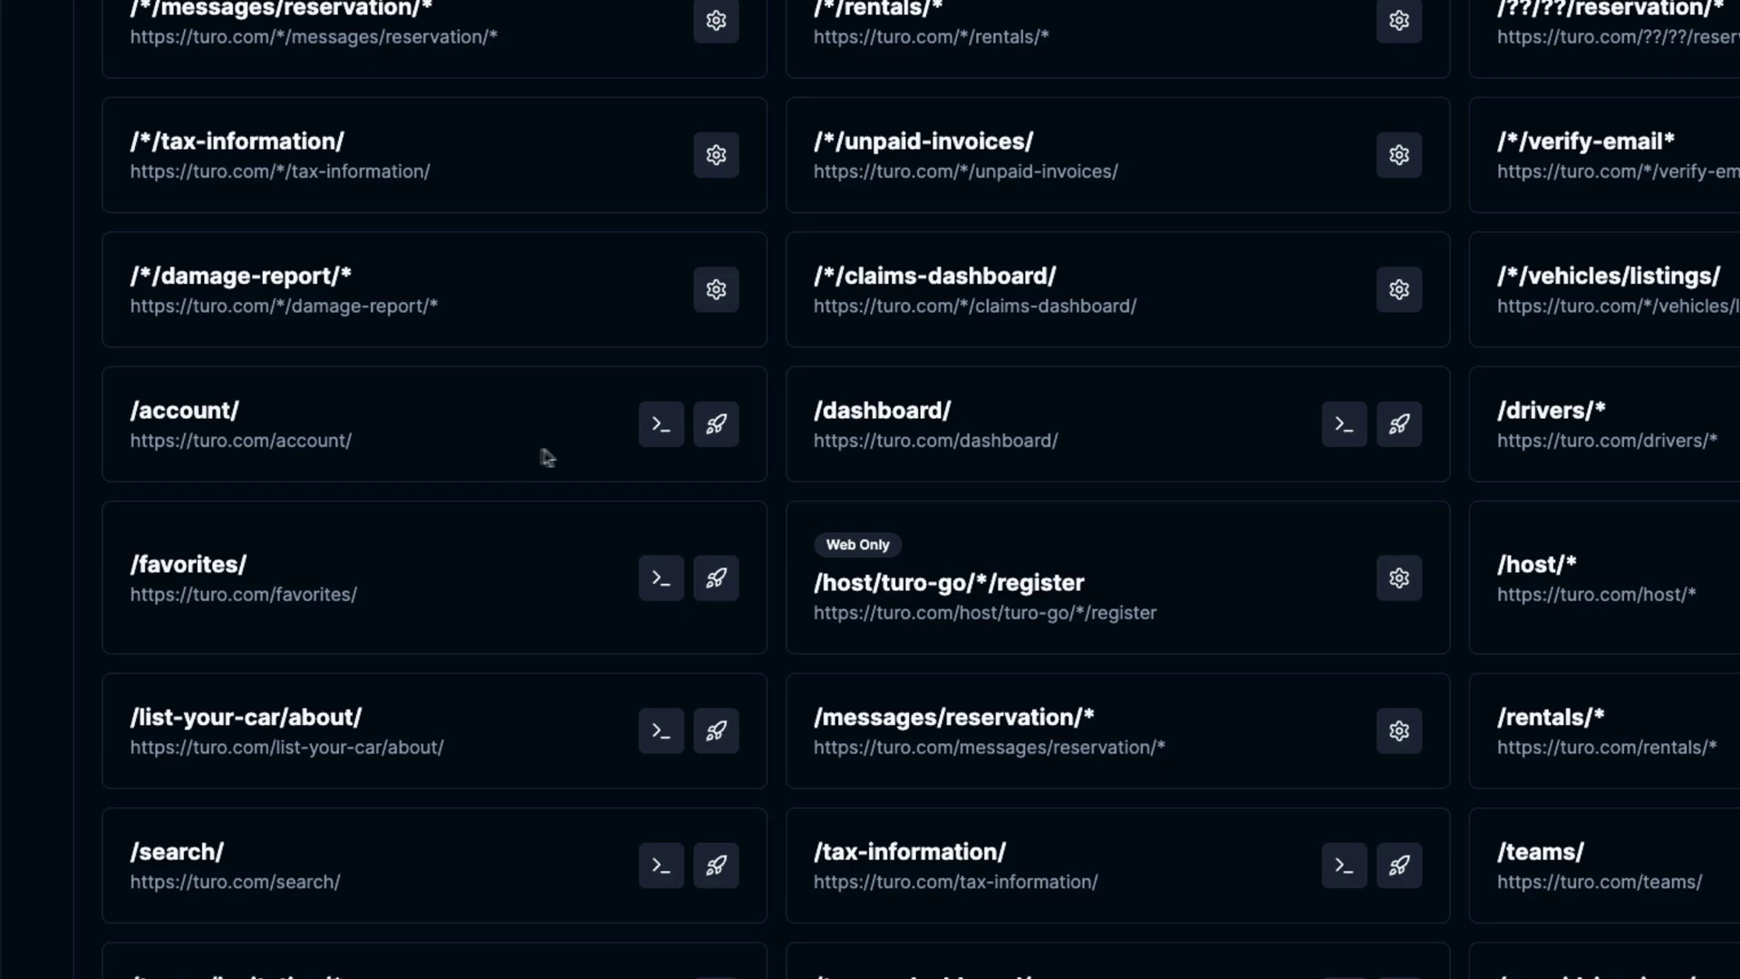
Copy the simulator command for /account/, then close the Turo Log in tab
left_click(661, 424)
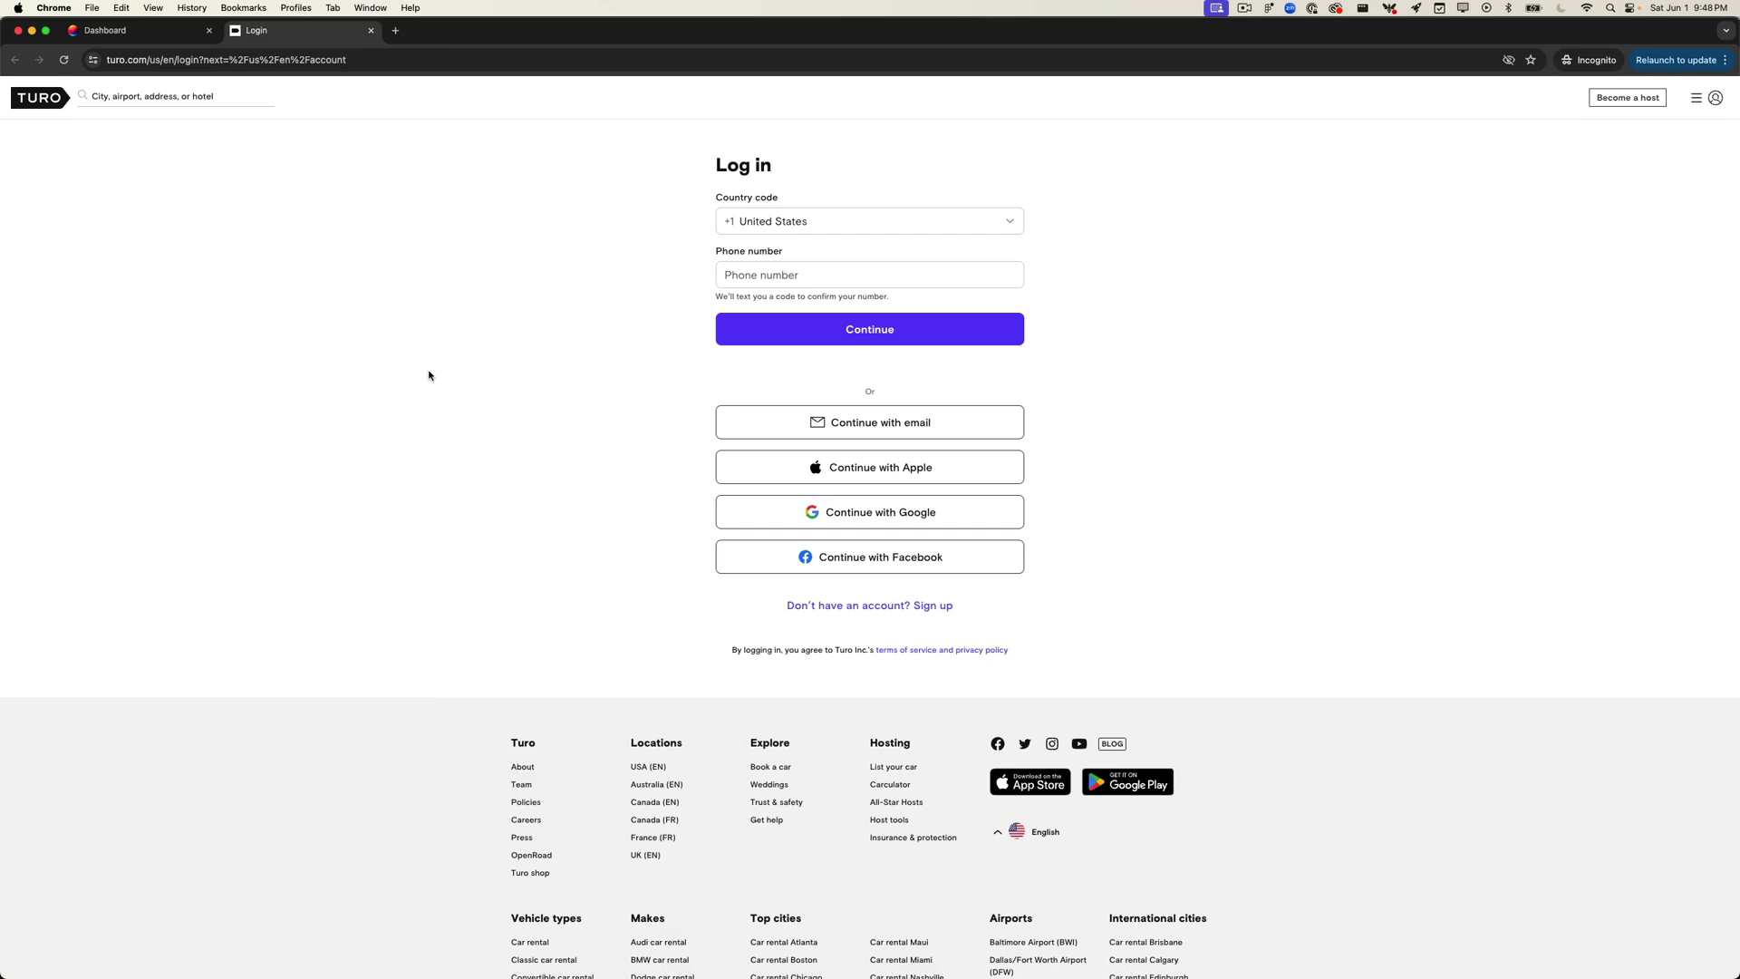
key("super+w")
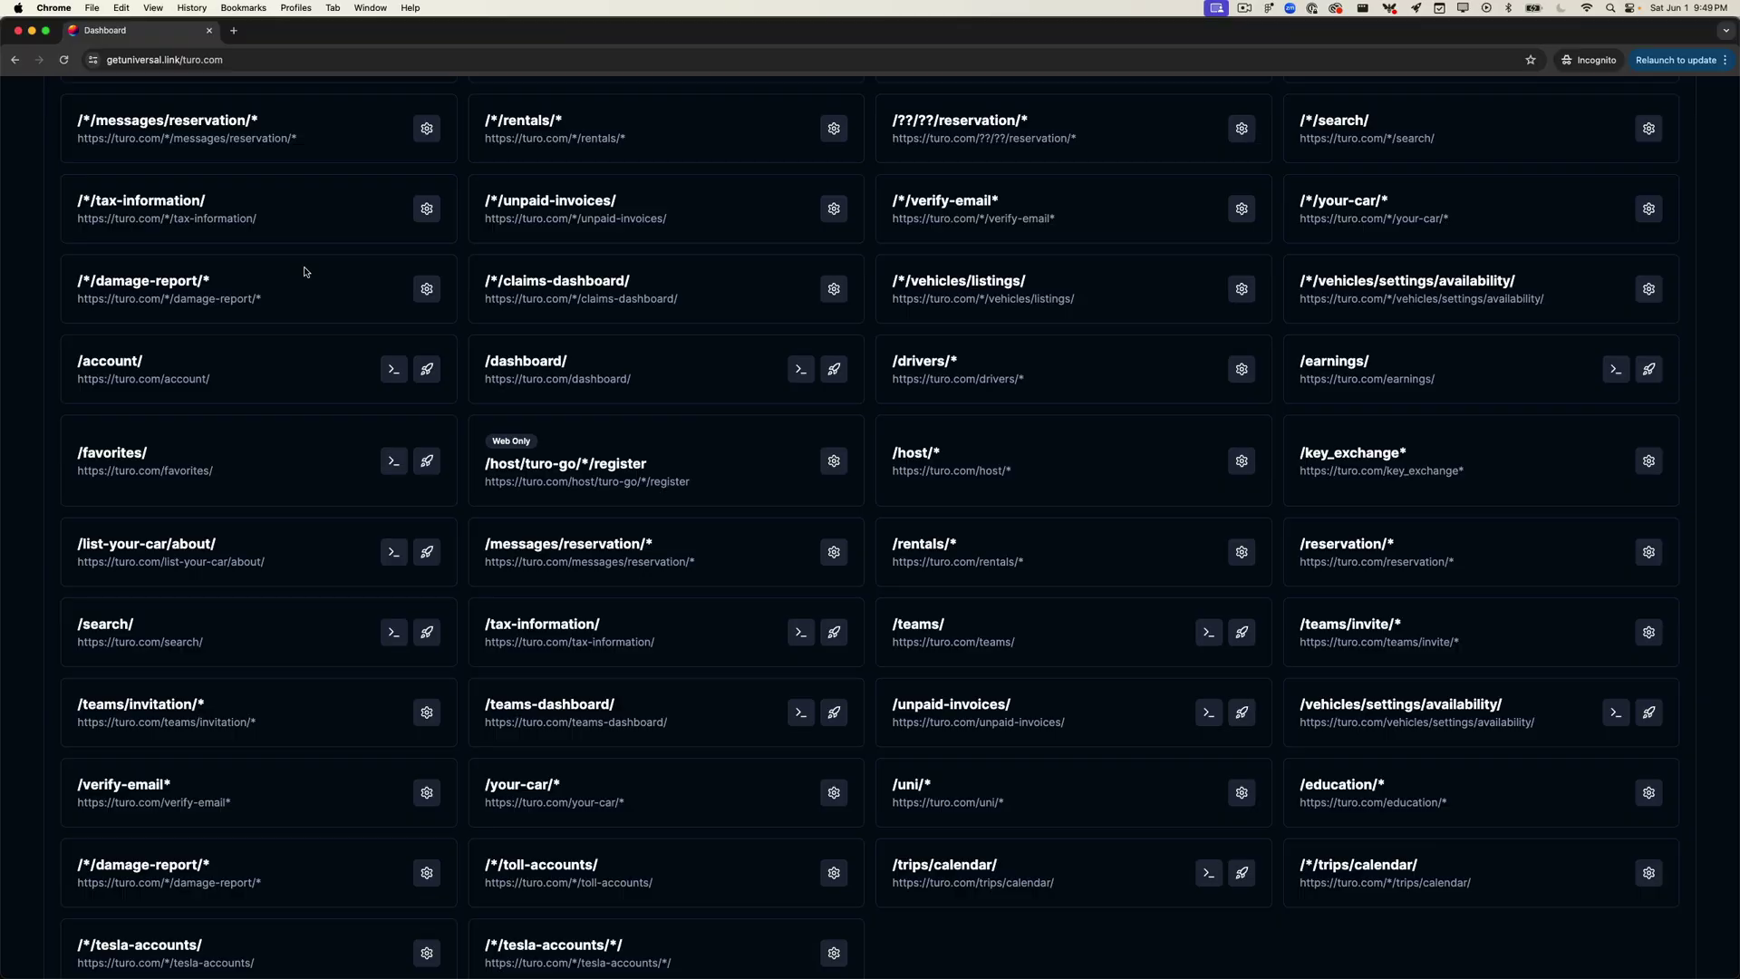
Scroll the grid up to paths like /*/your-car/*, /earnings/ and /key_exchange*
scroll(306, 272, "up", 20)
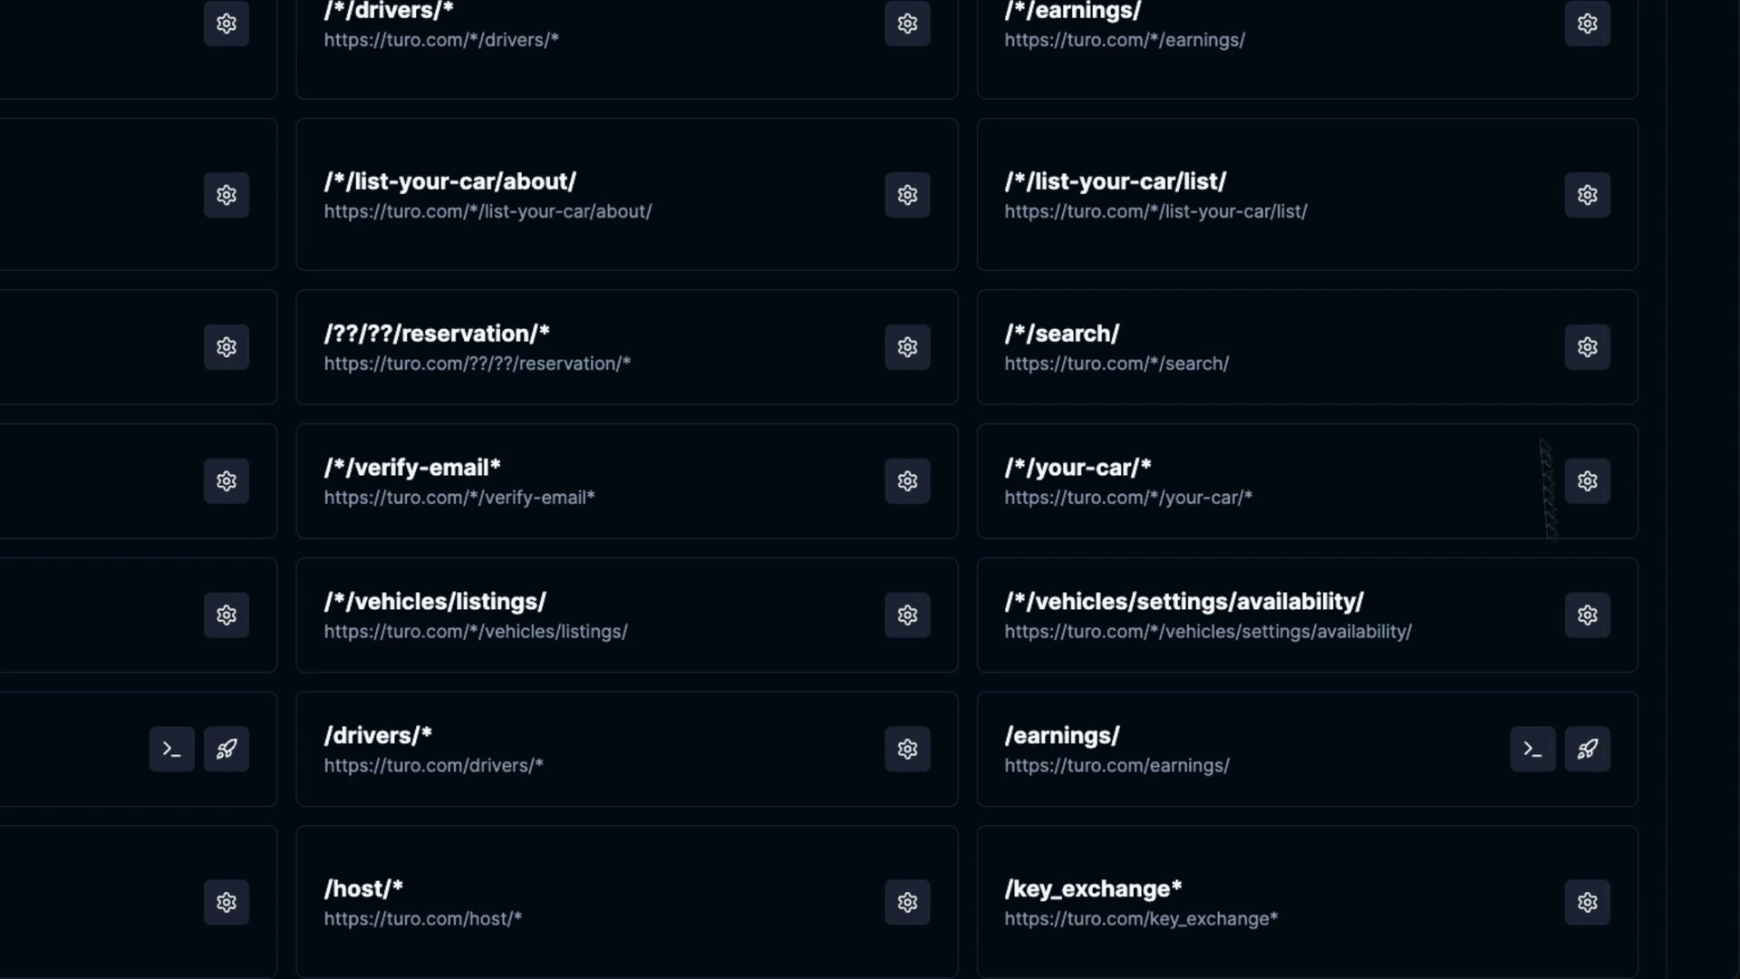
Open the /*/search/ custom-link editor and clear the New Path's wildcard and test text
left_click(1587, 347)
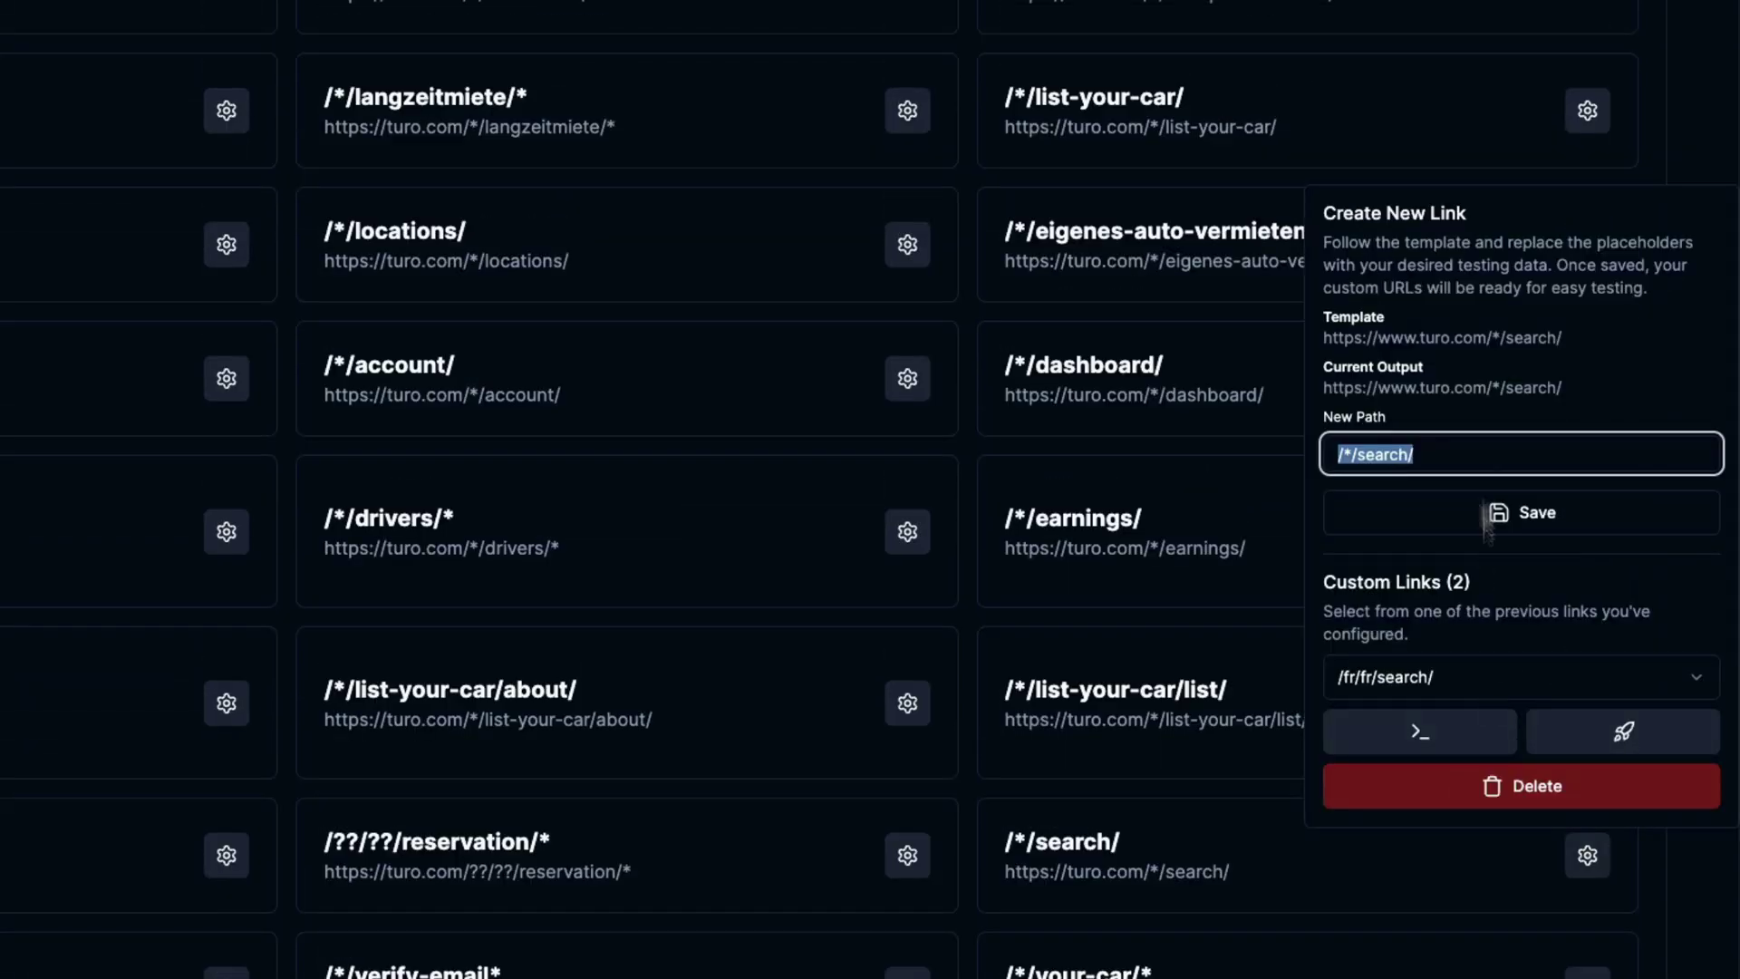
left_click(1494, 445)
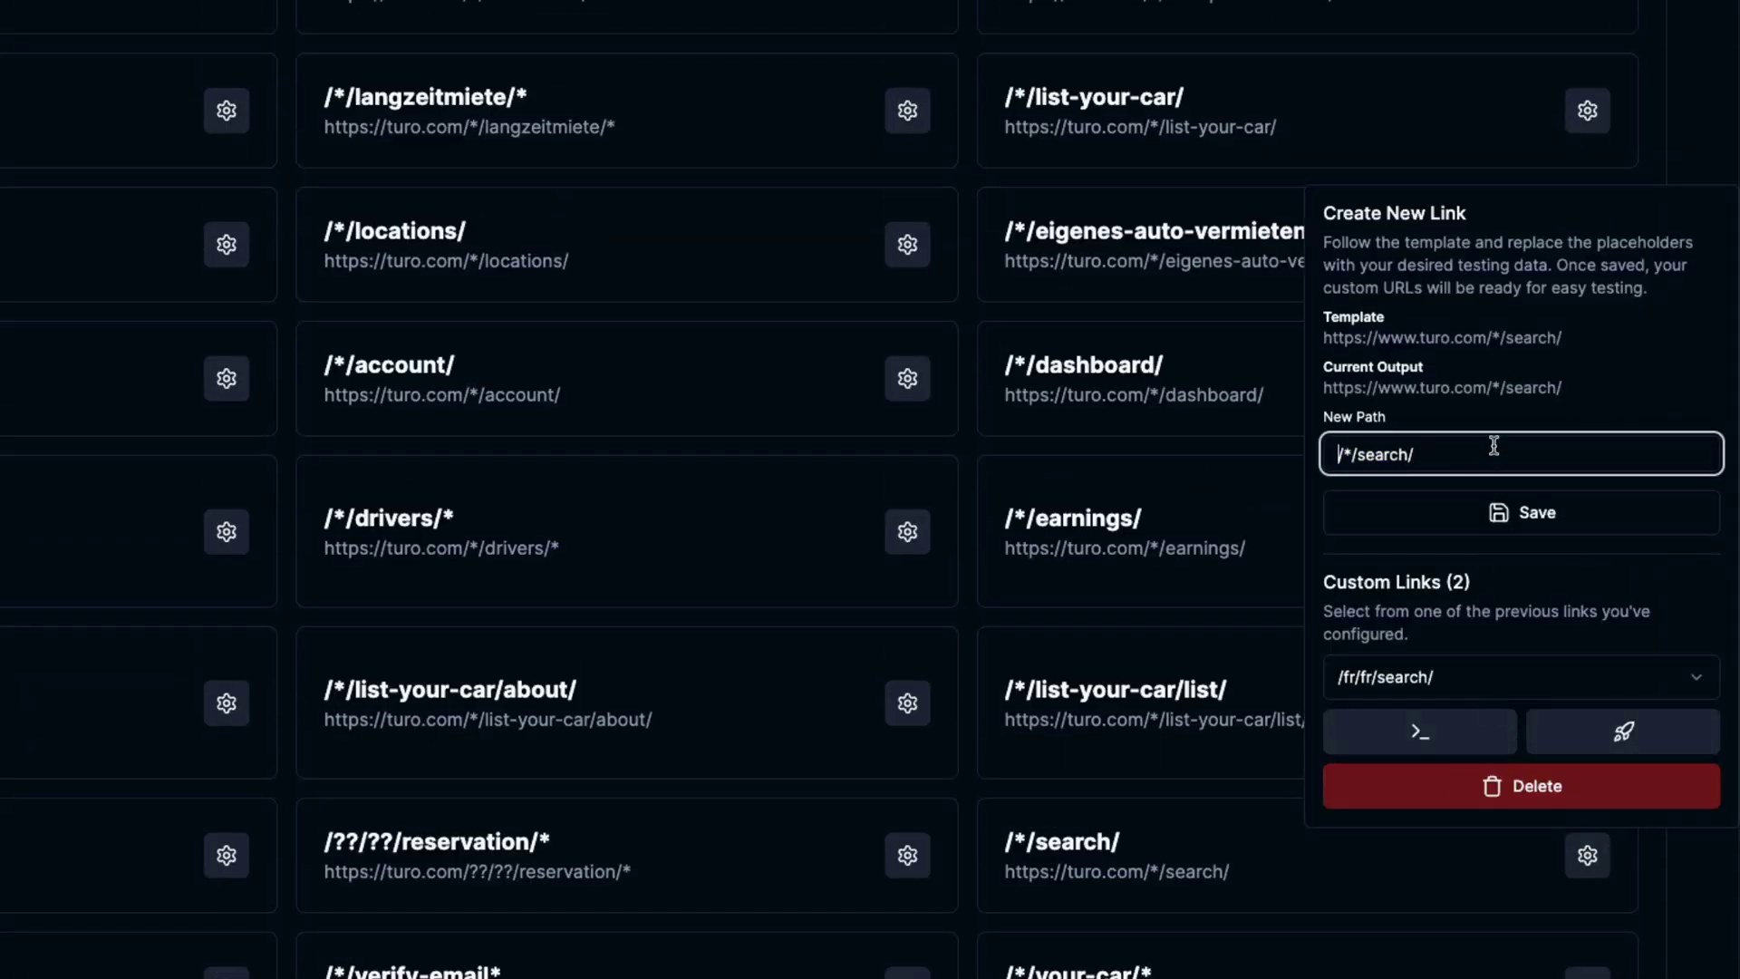
key("Right")
key("Delete")
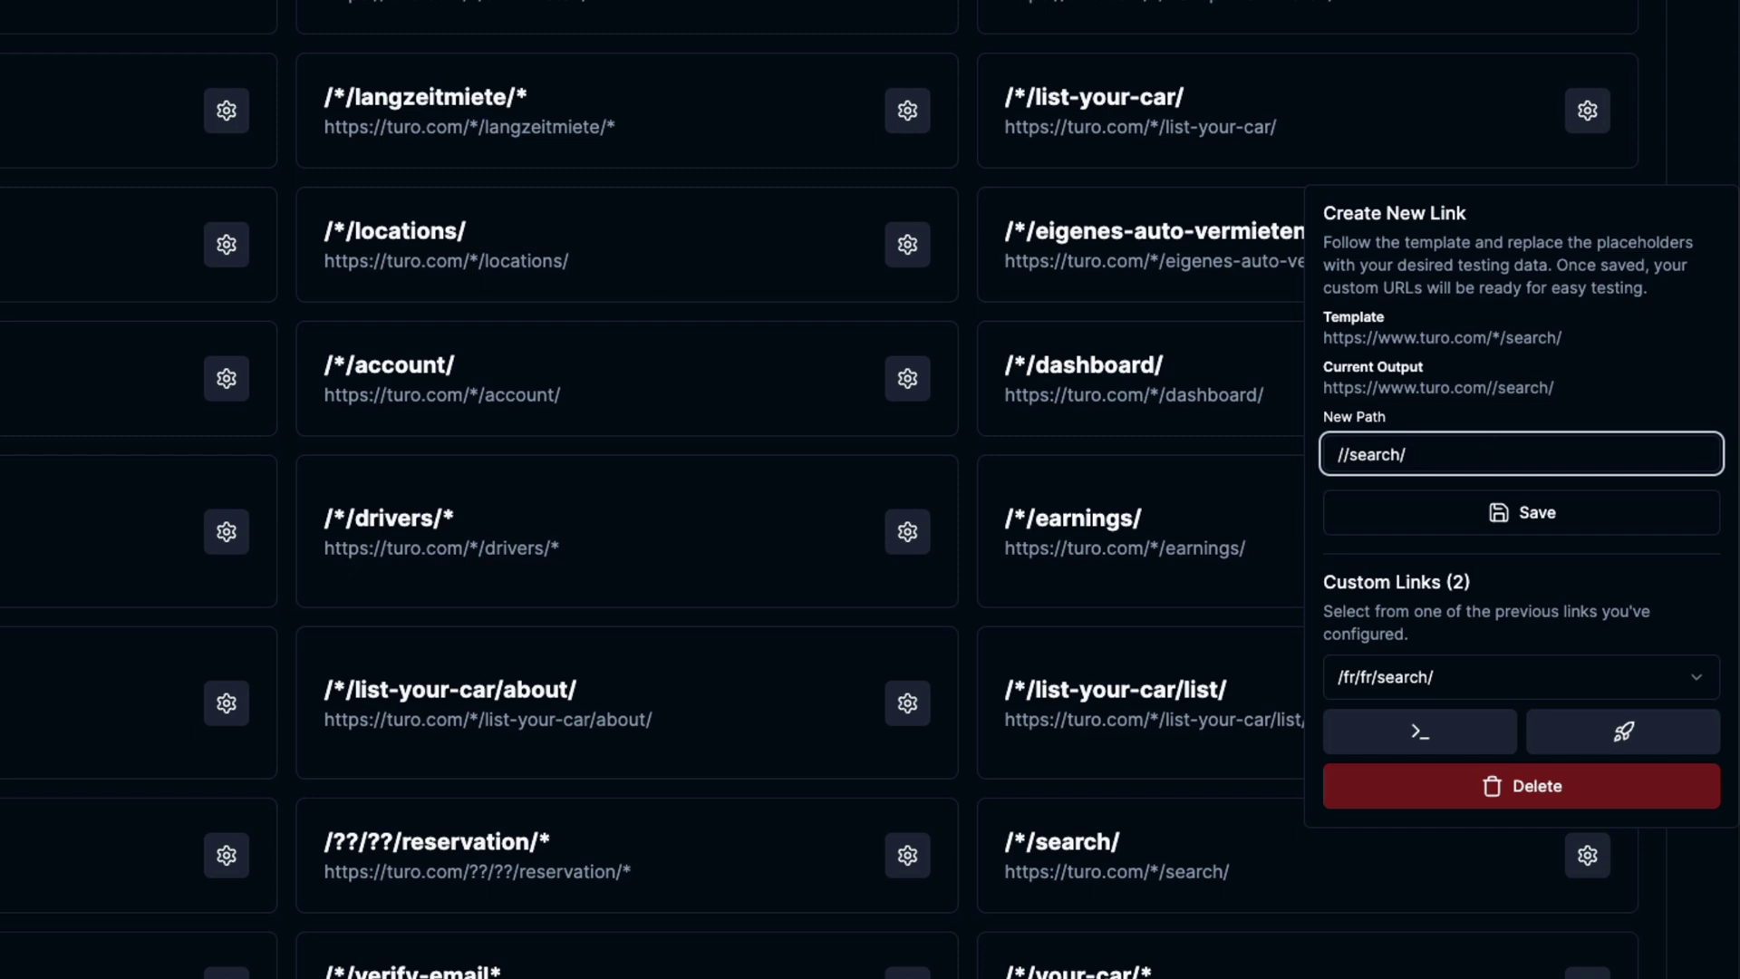
type("asdf")
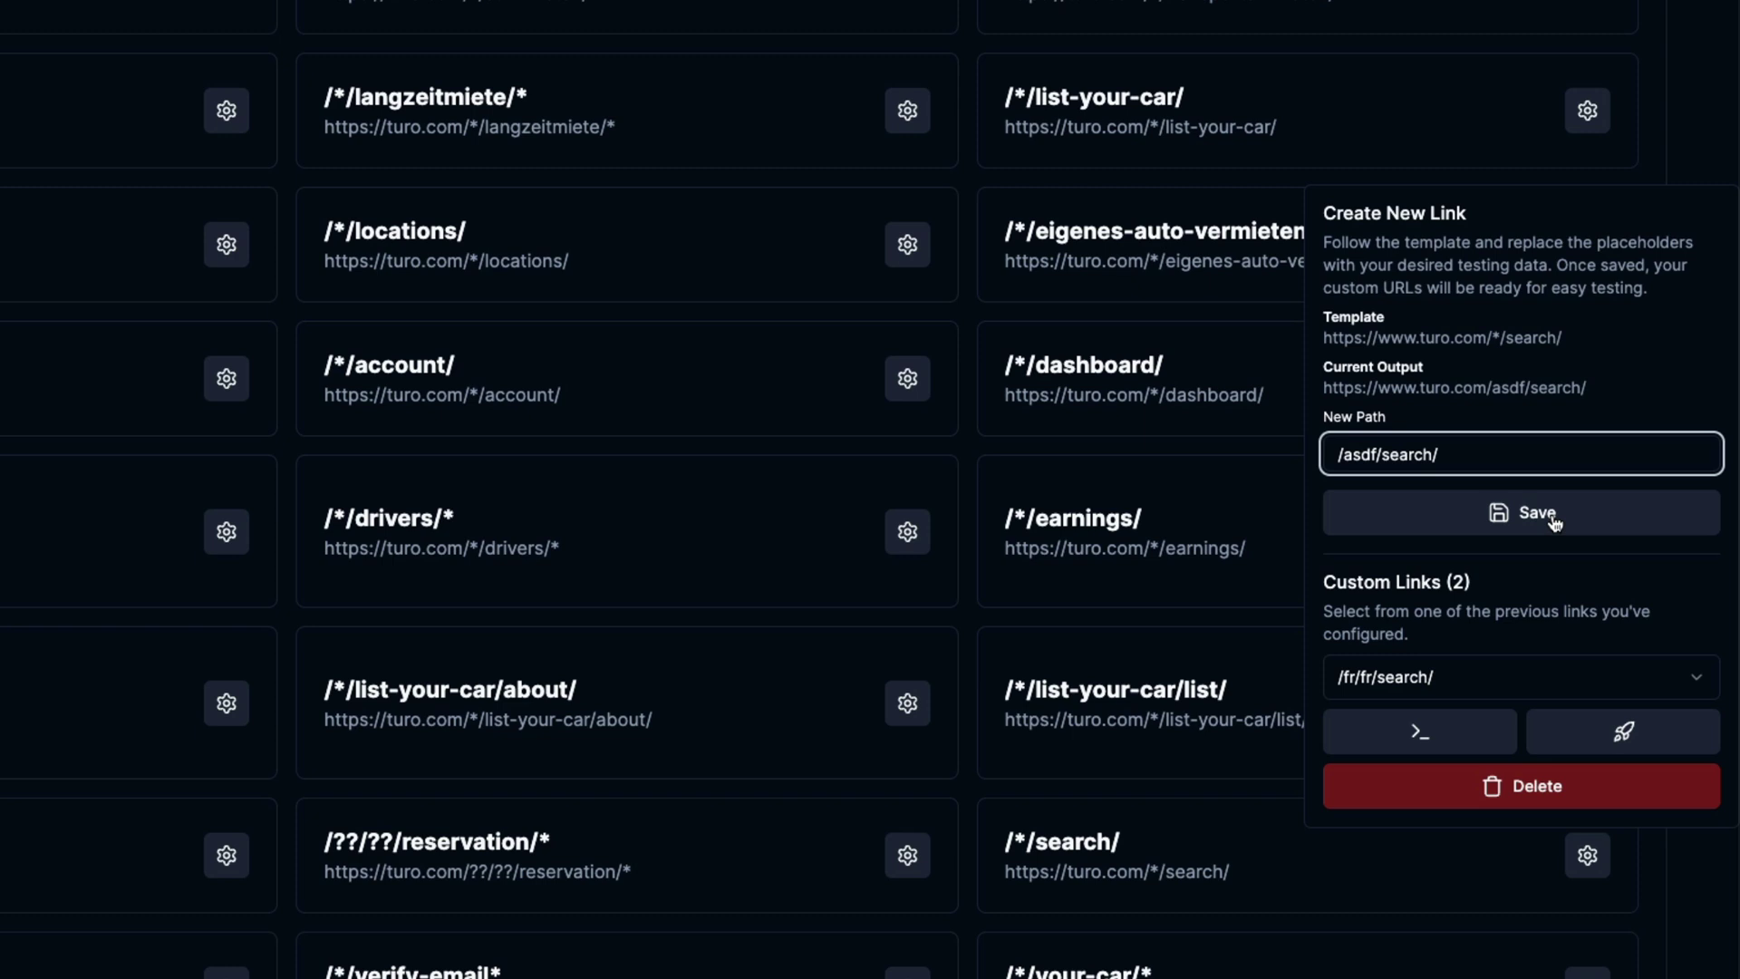
key("BackSpace")
key("BackSpace")
key("BackSpace")
key("BackSpace")
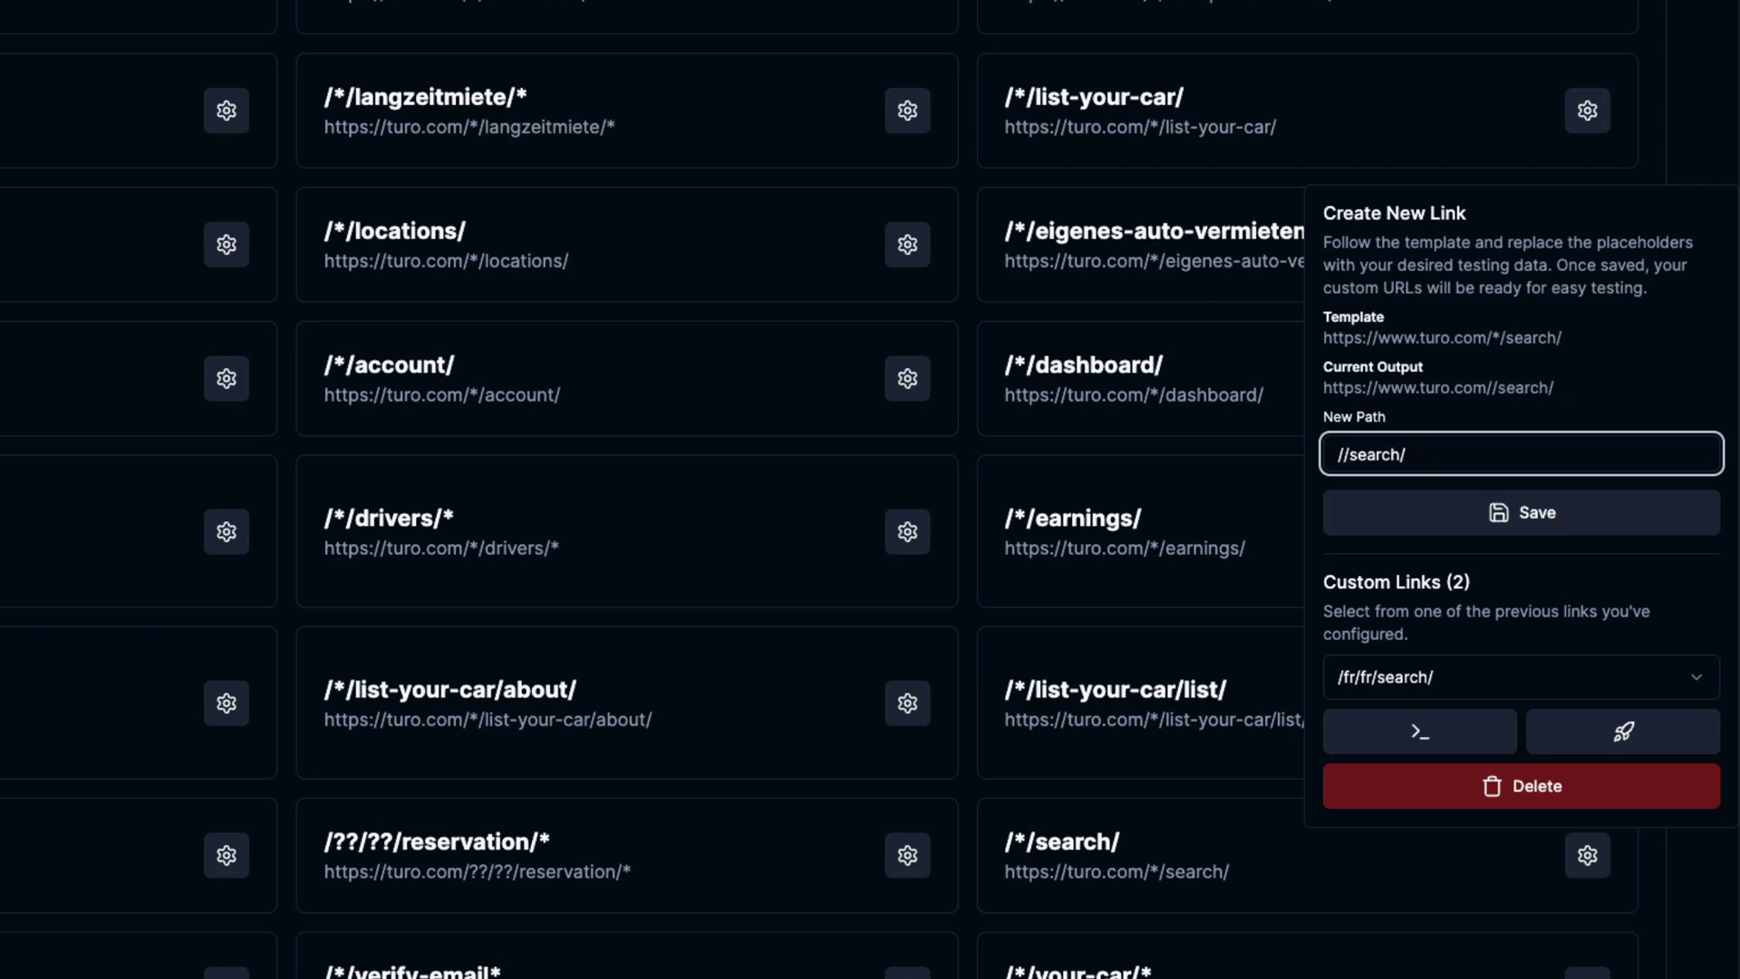
Choose the saved /us/en/search/ custom link and copy its simulator command
left_click(1547, 680)
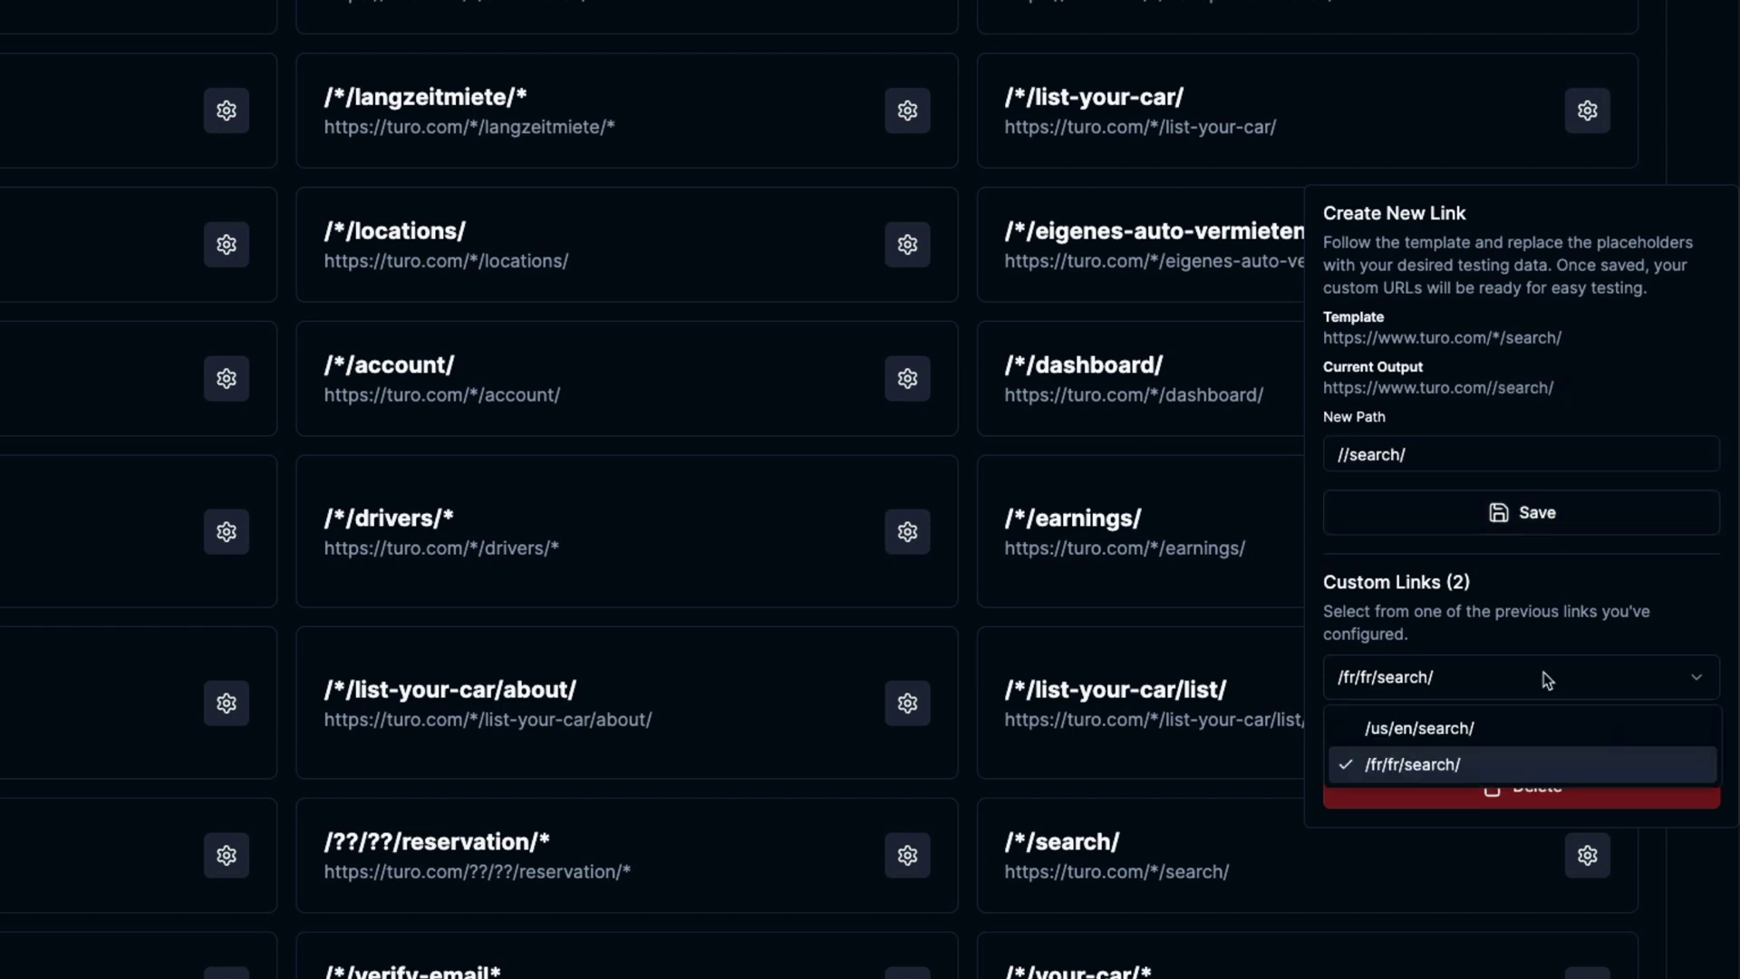
left_click(1497, 725)
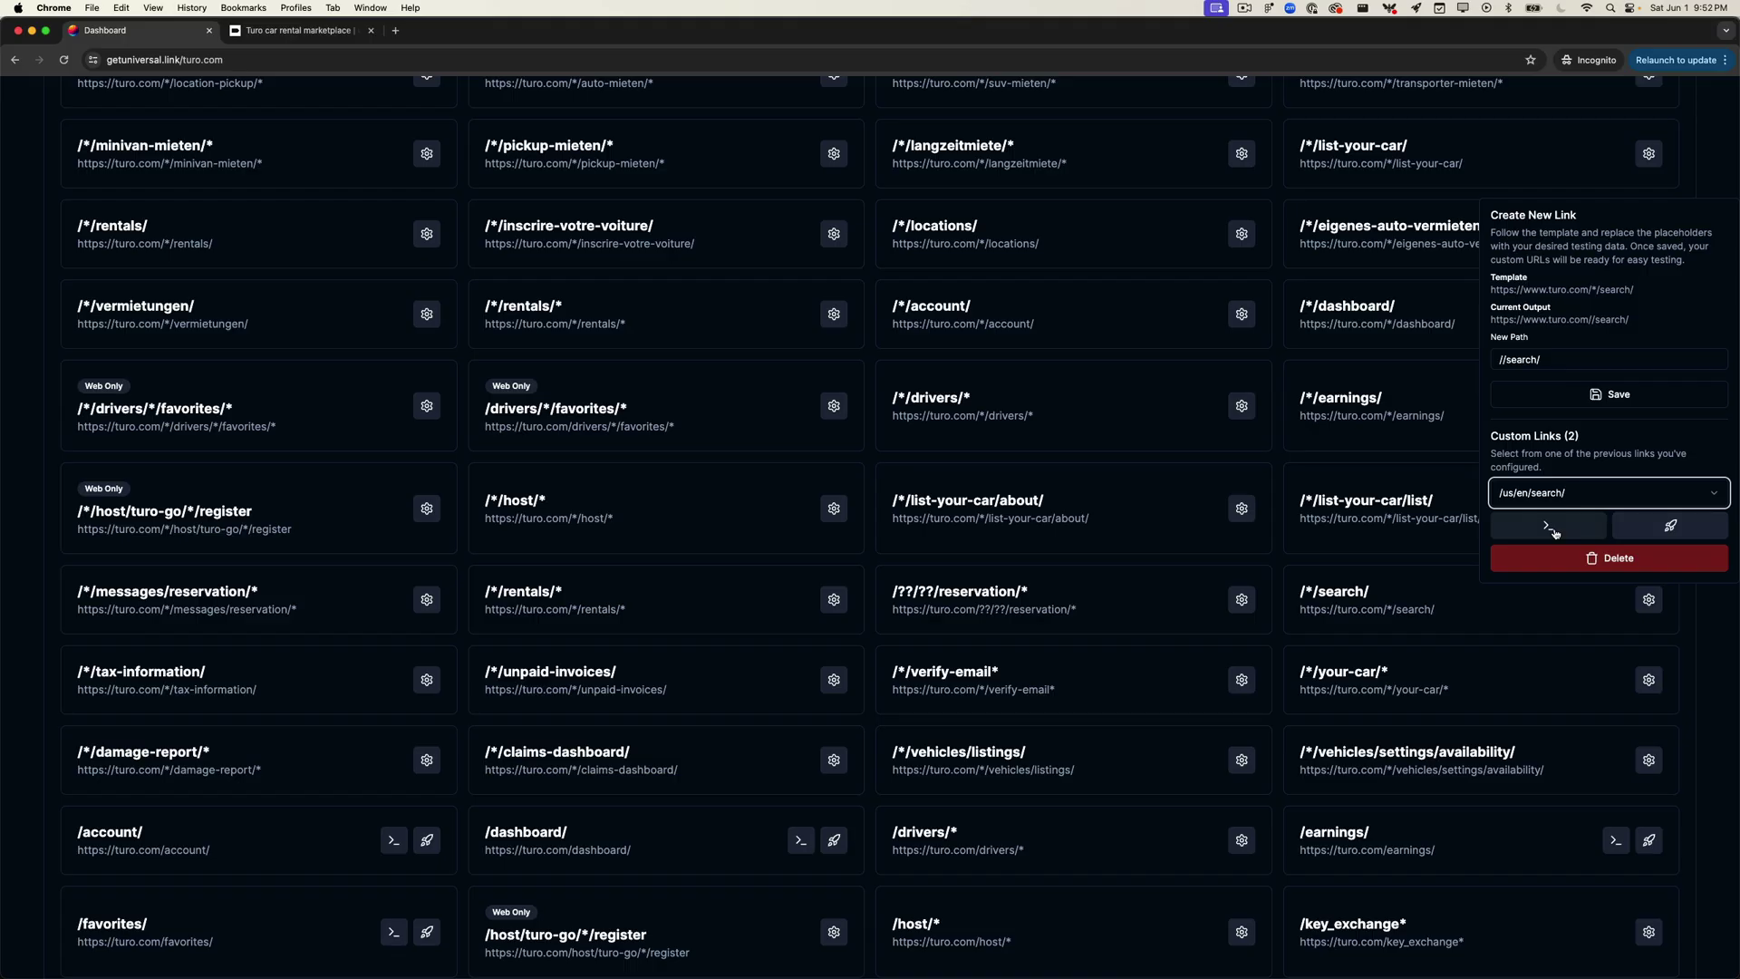
left_click(1549, 528)
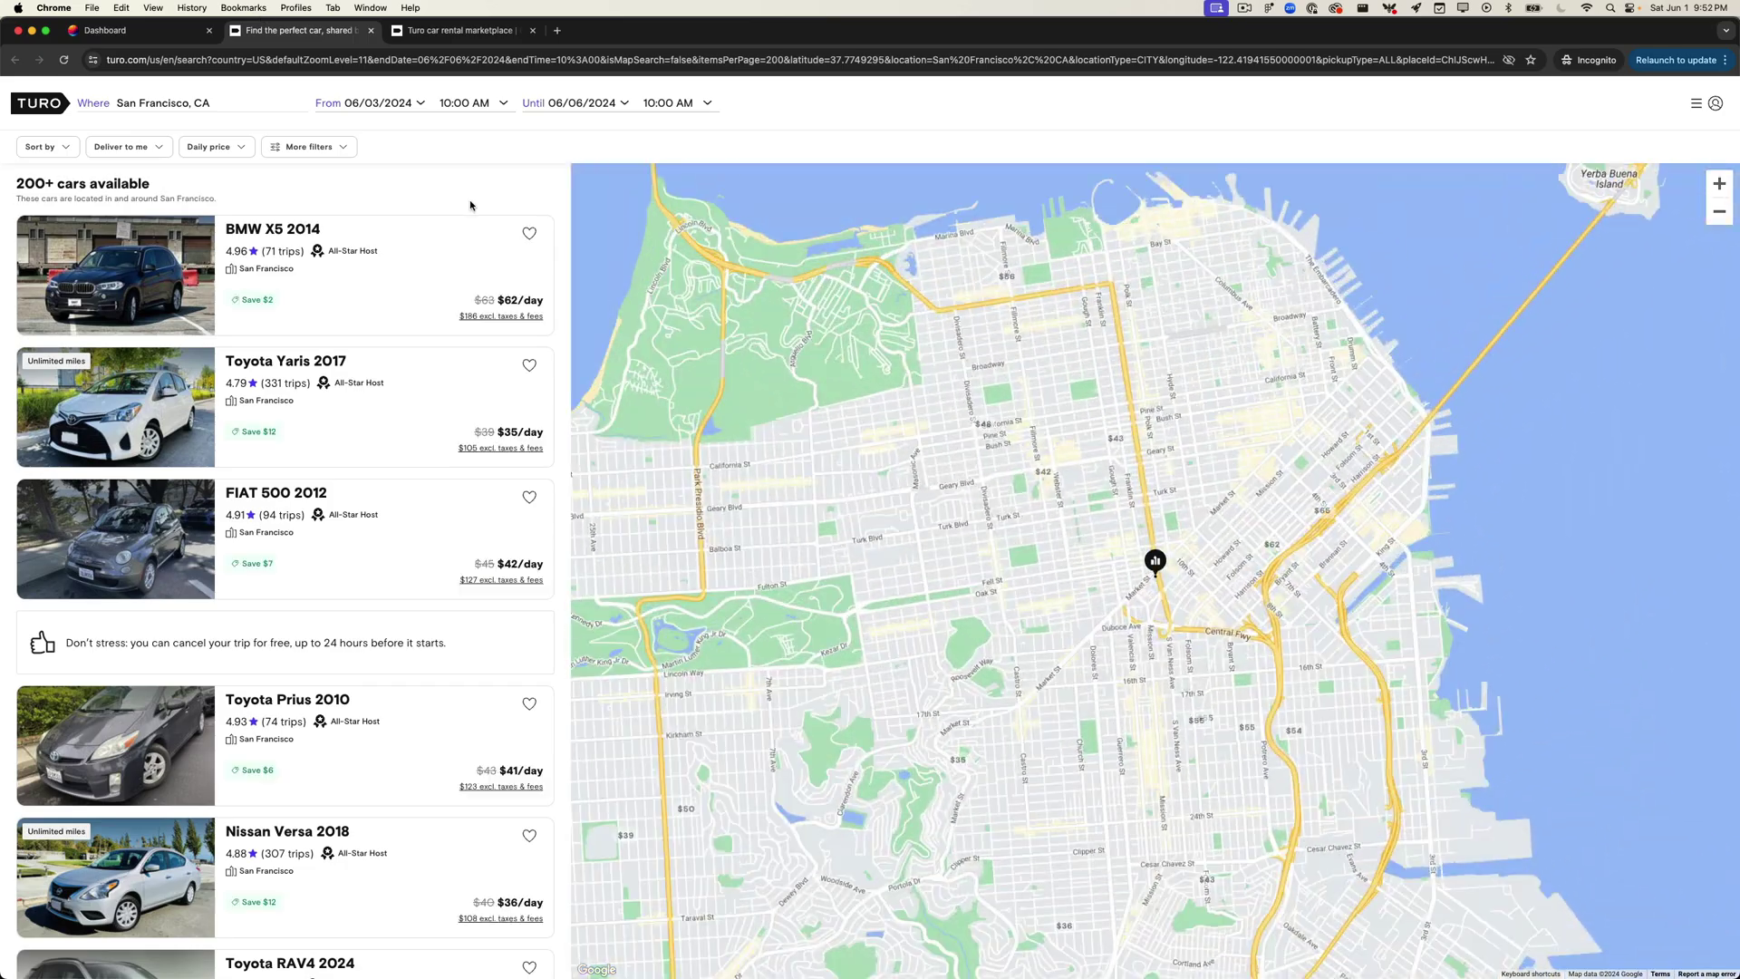
Close the US results tab and open the saved /fr/fr/search/ link on Turo
key("super+w")
left_click(1582, 497)
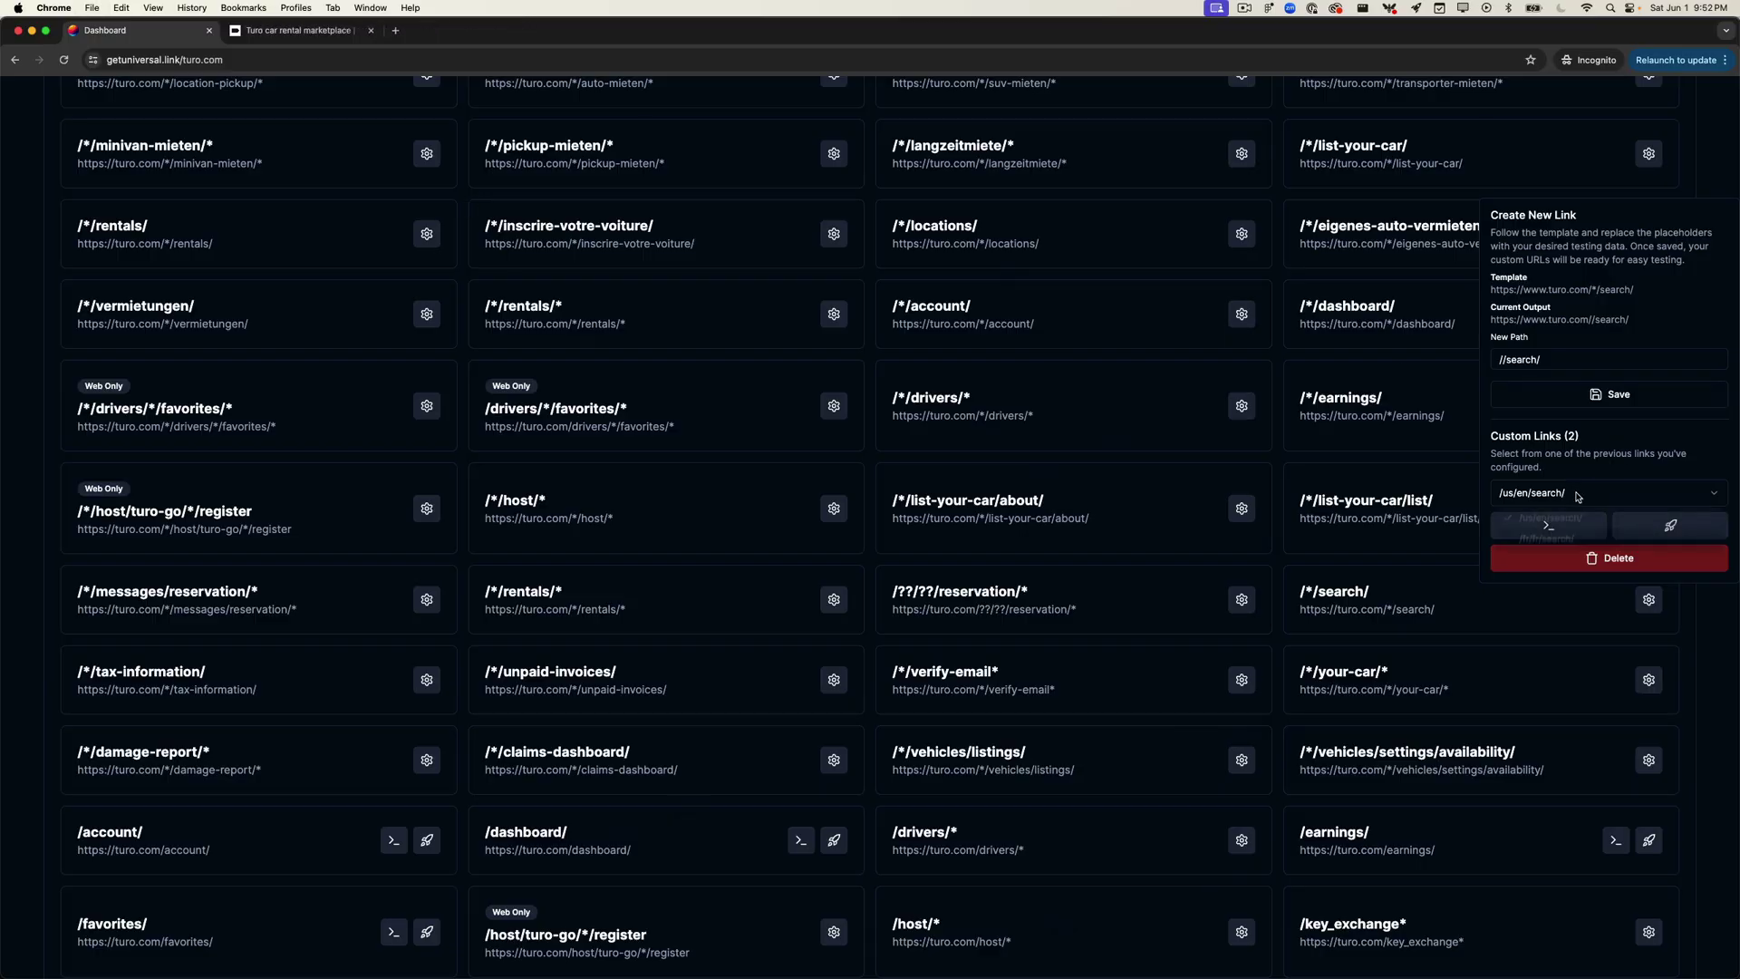
left_click(1545, 541)
left_click(1669, 528)
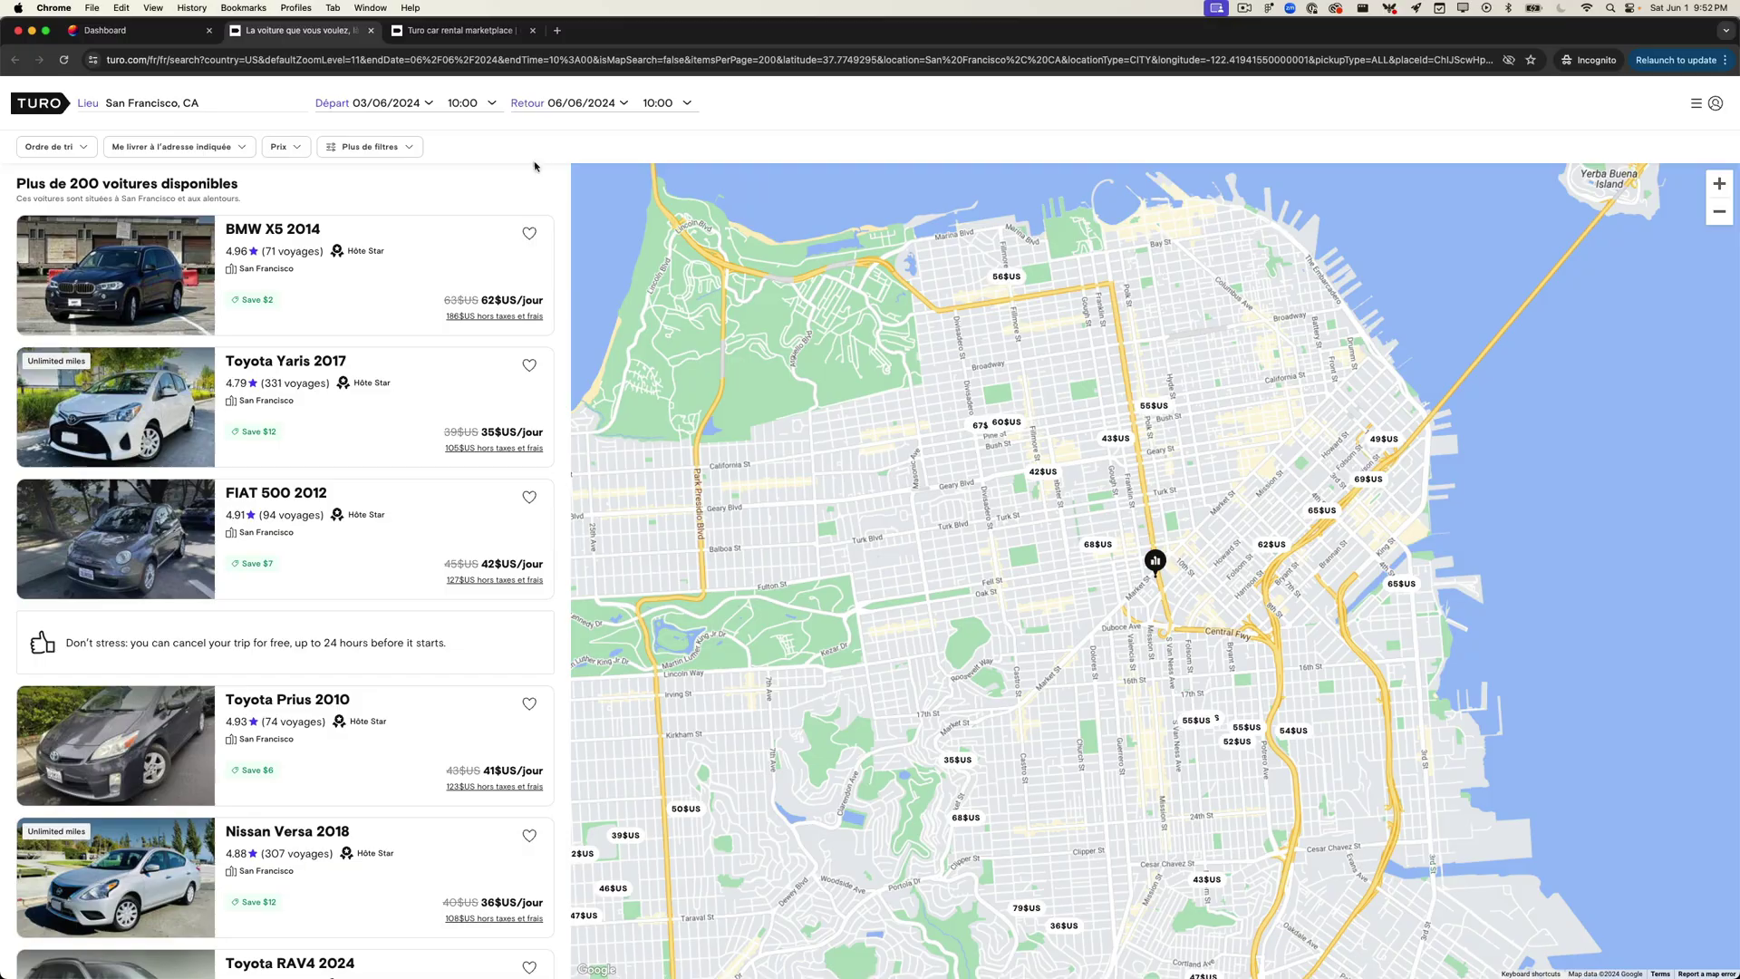
left_click(166, 36)
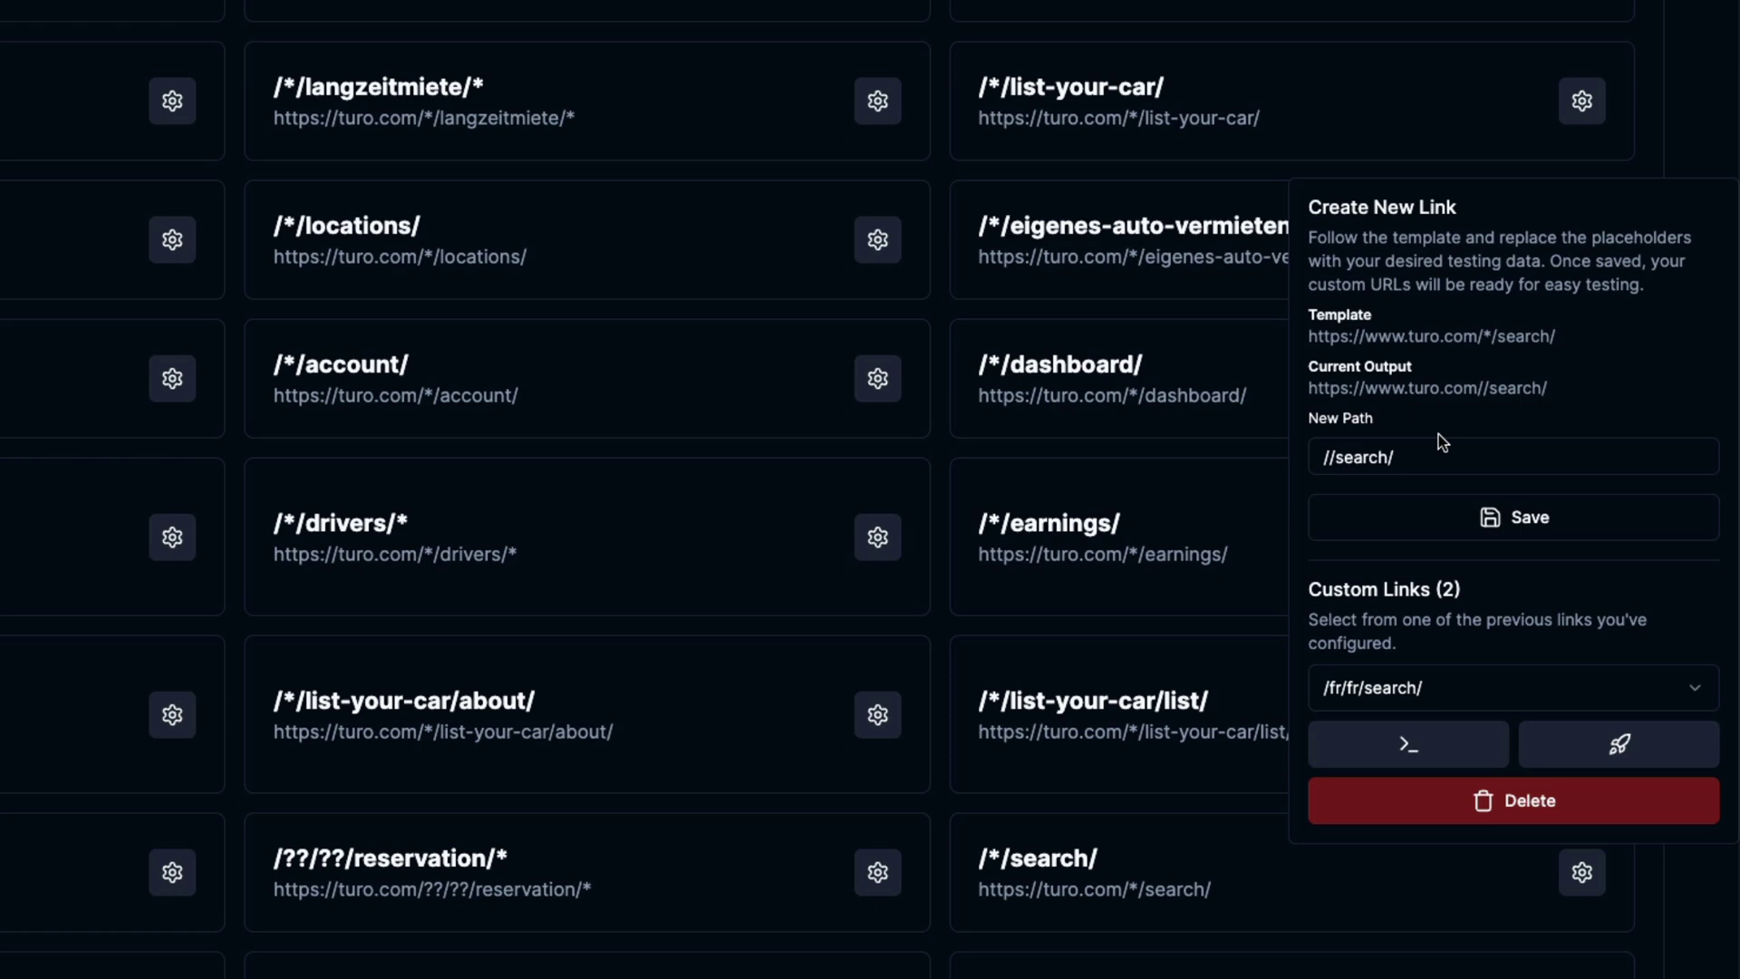
Close the /*/search/ custom link panel
left_click(189, 639)
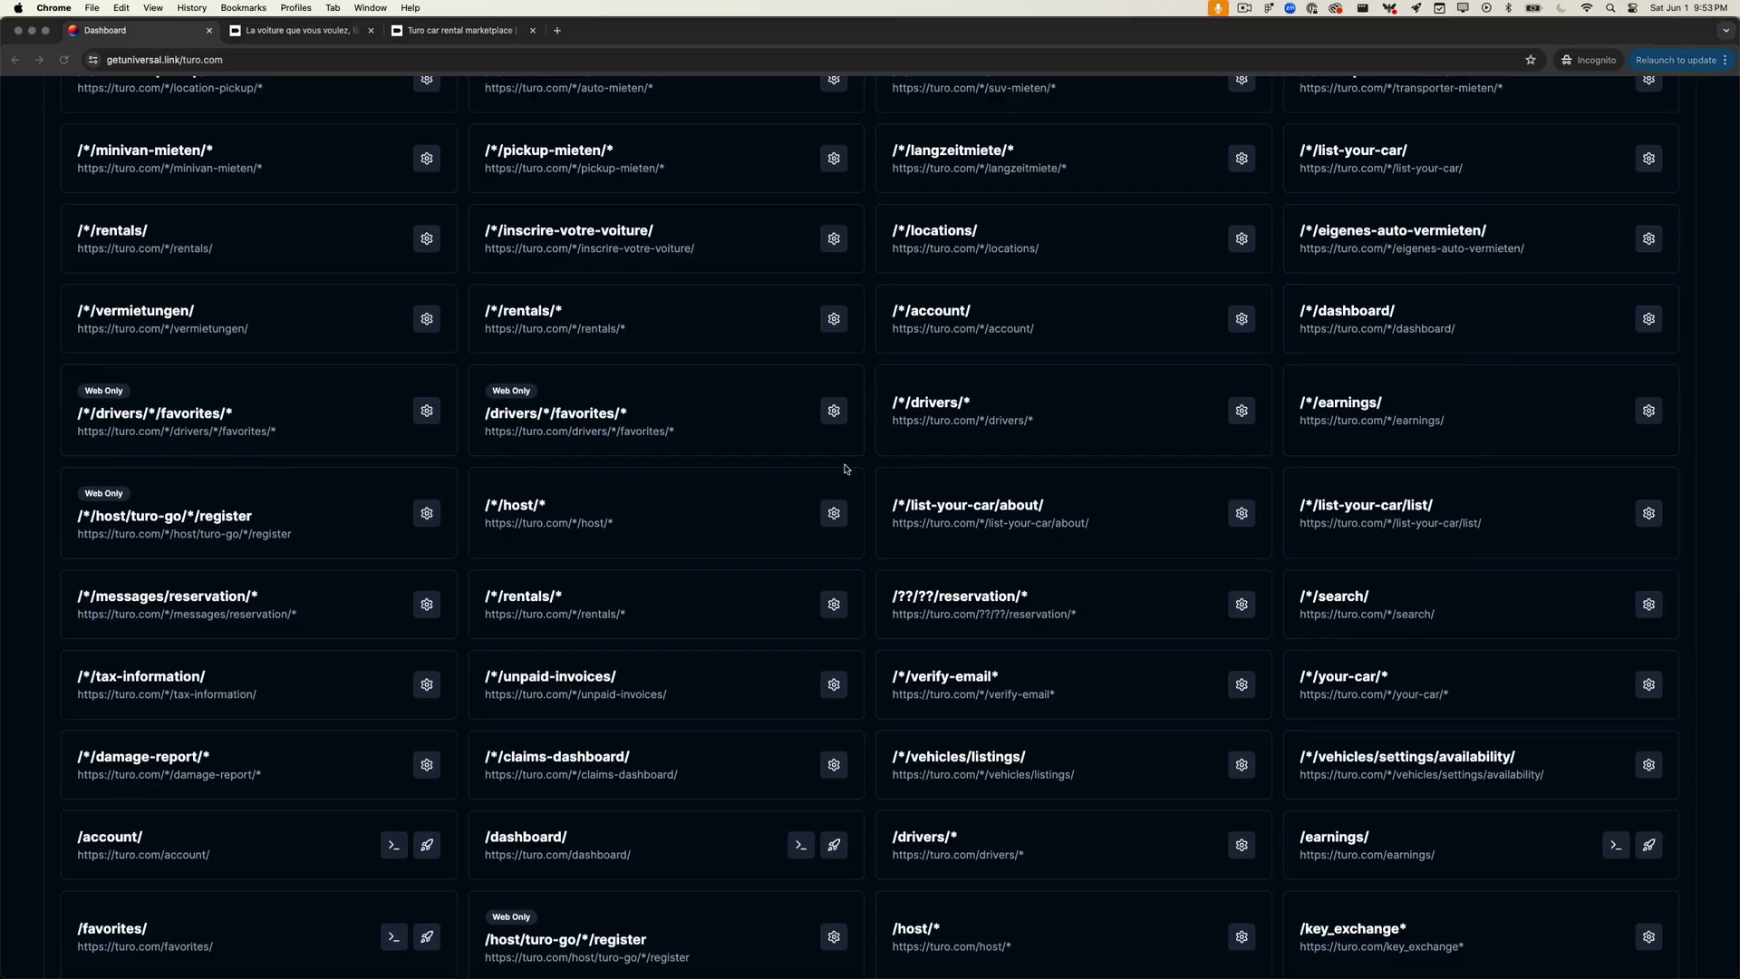
scroll(845, 468, "up", 10)
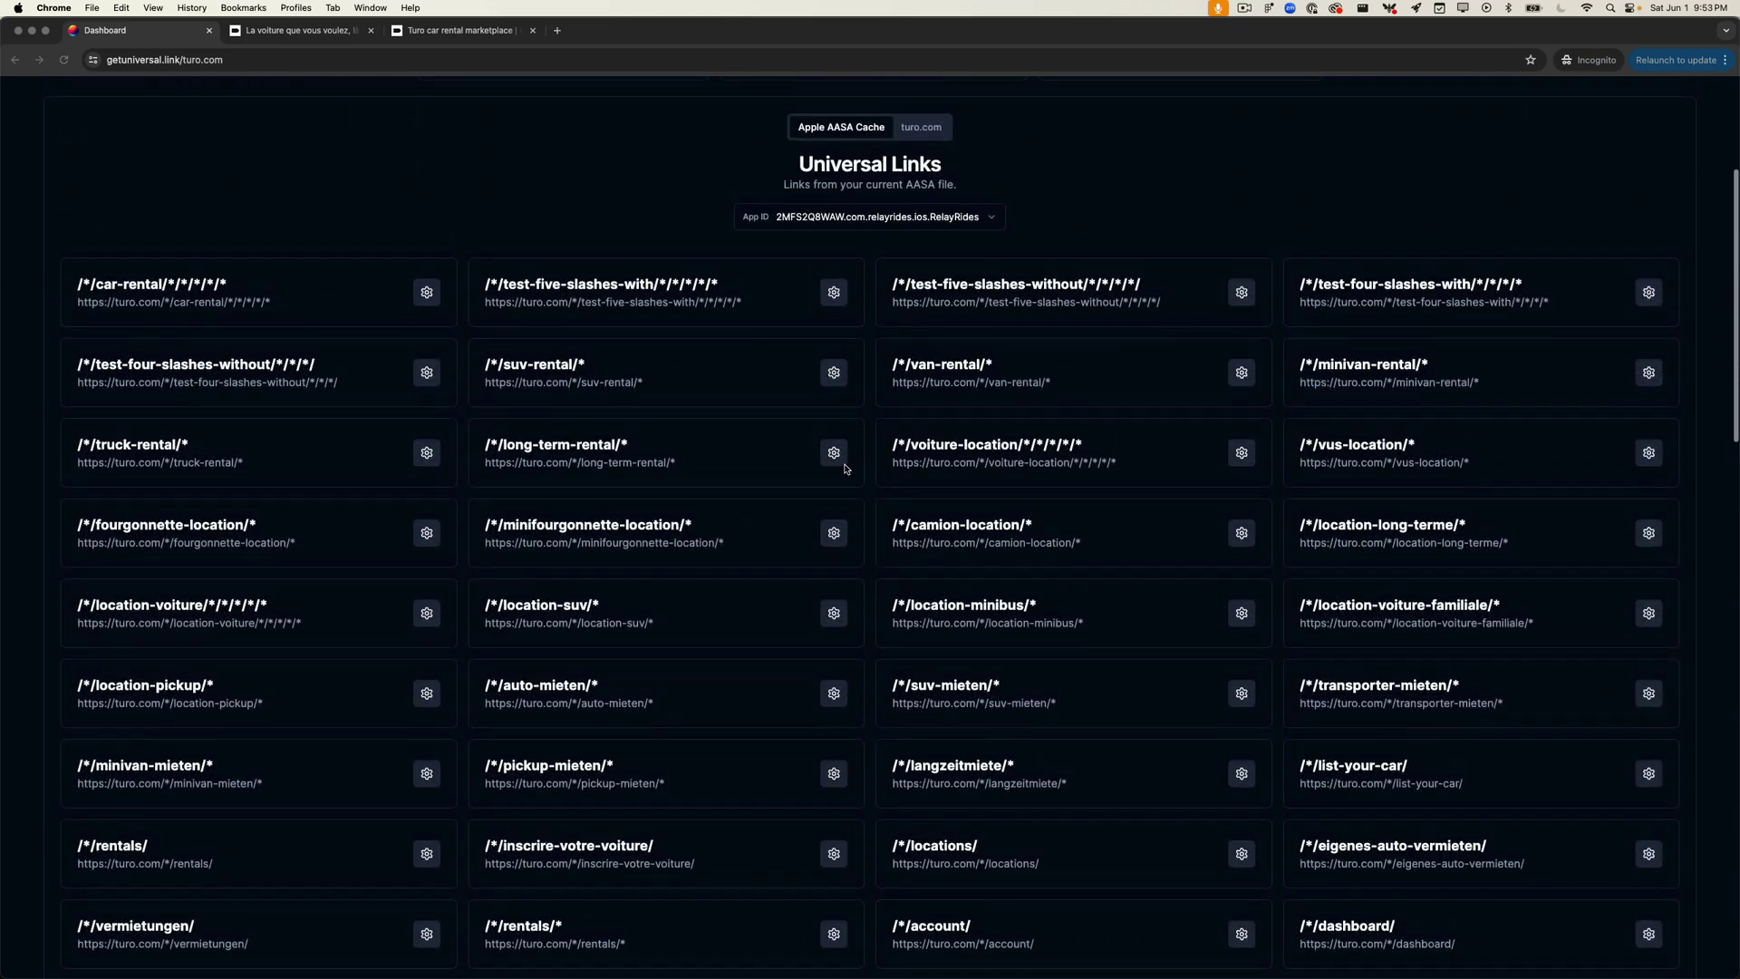
scroll(845, 469, "down", 1)
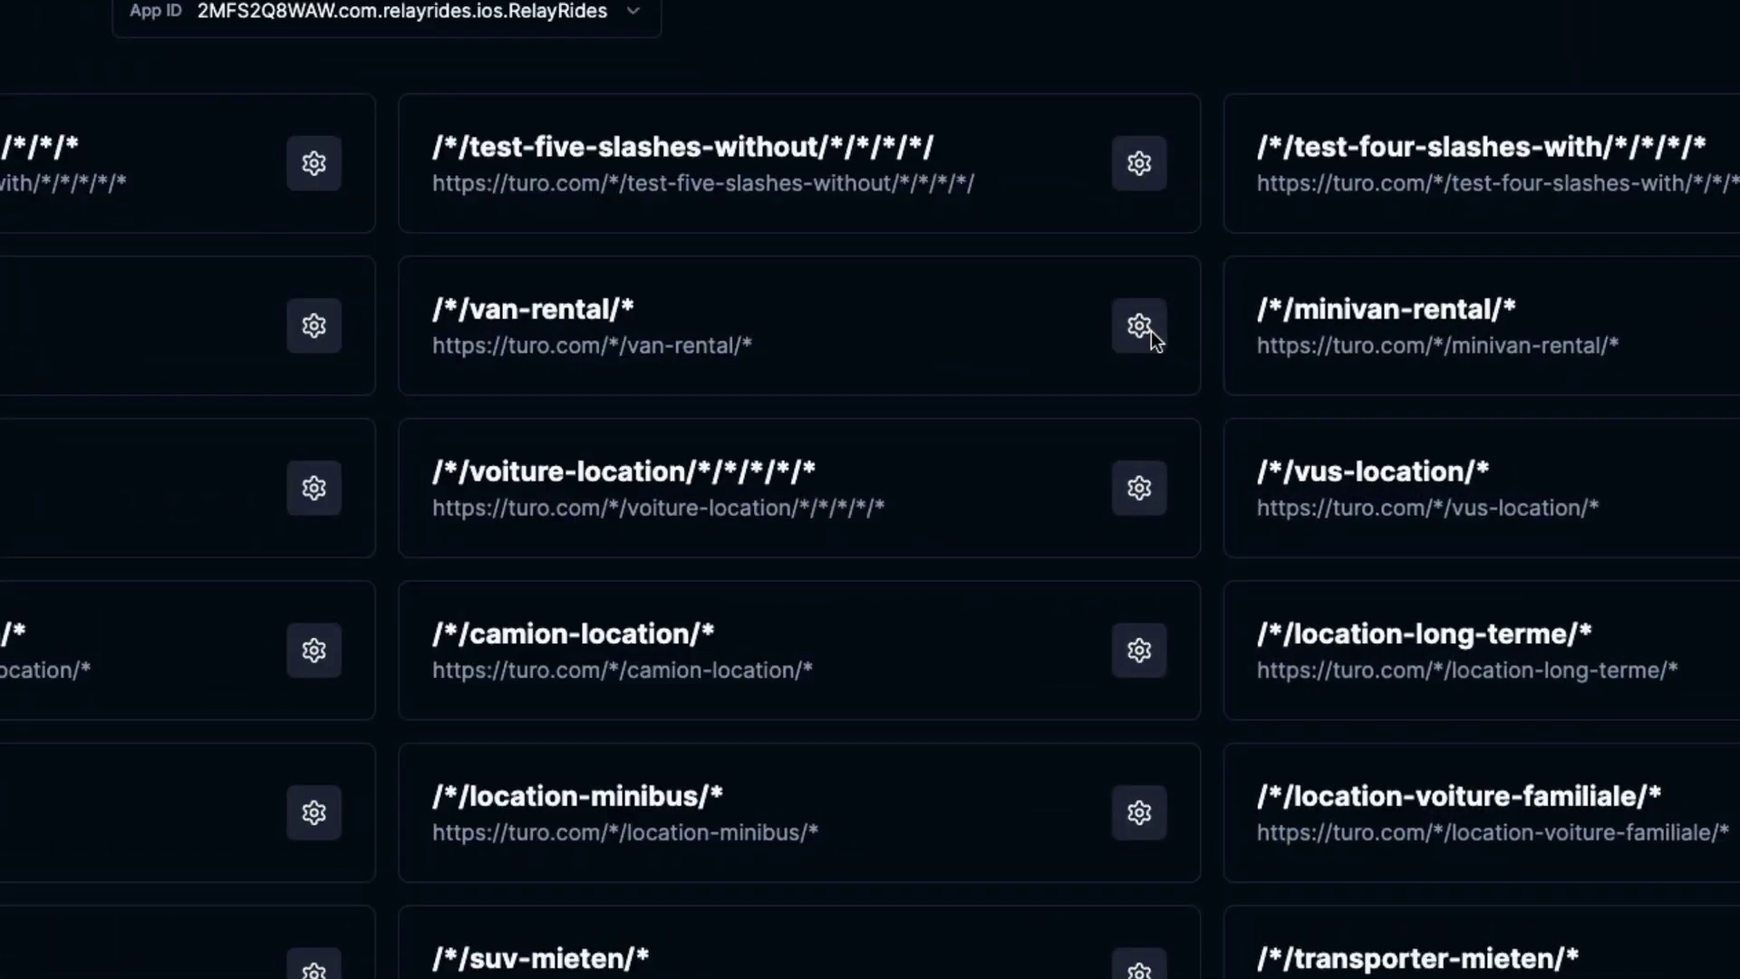
Set the /*/van-rental/* New Path to /123/van-rental/456
left_click(1139, 328)
left_click(928, 686)
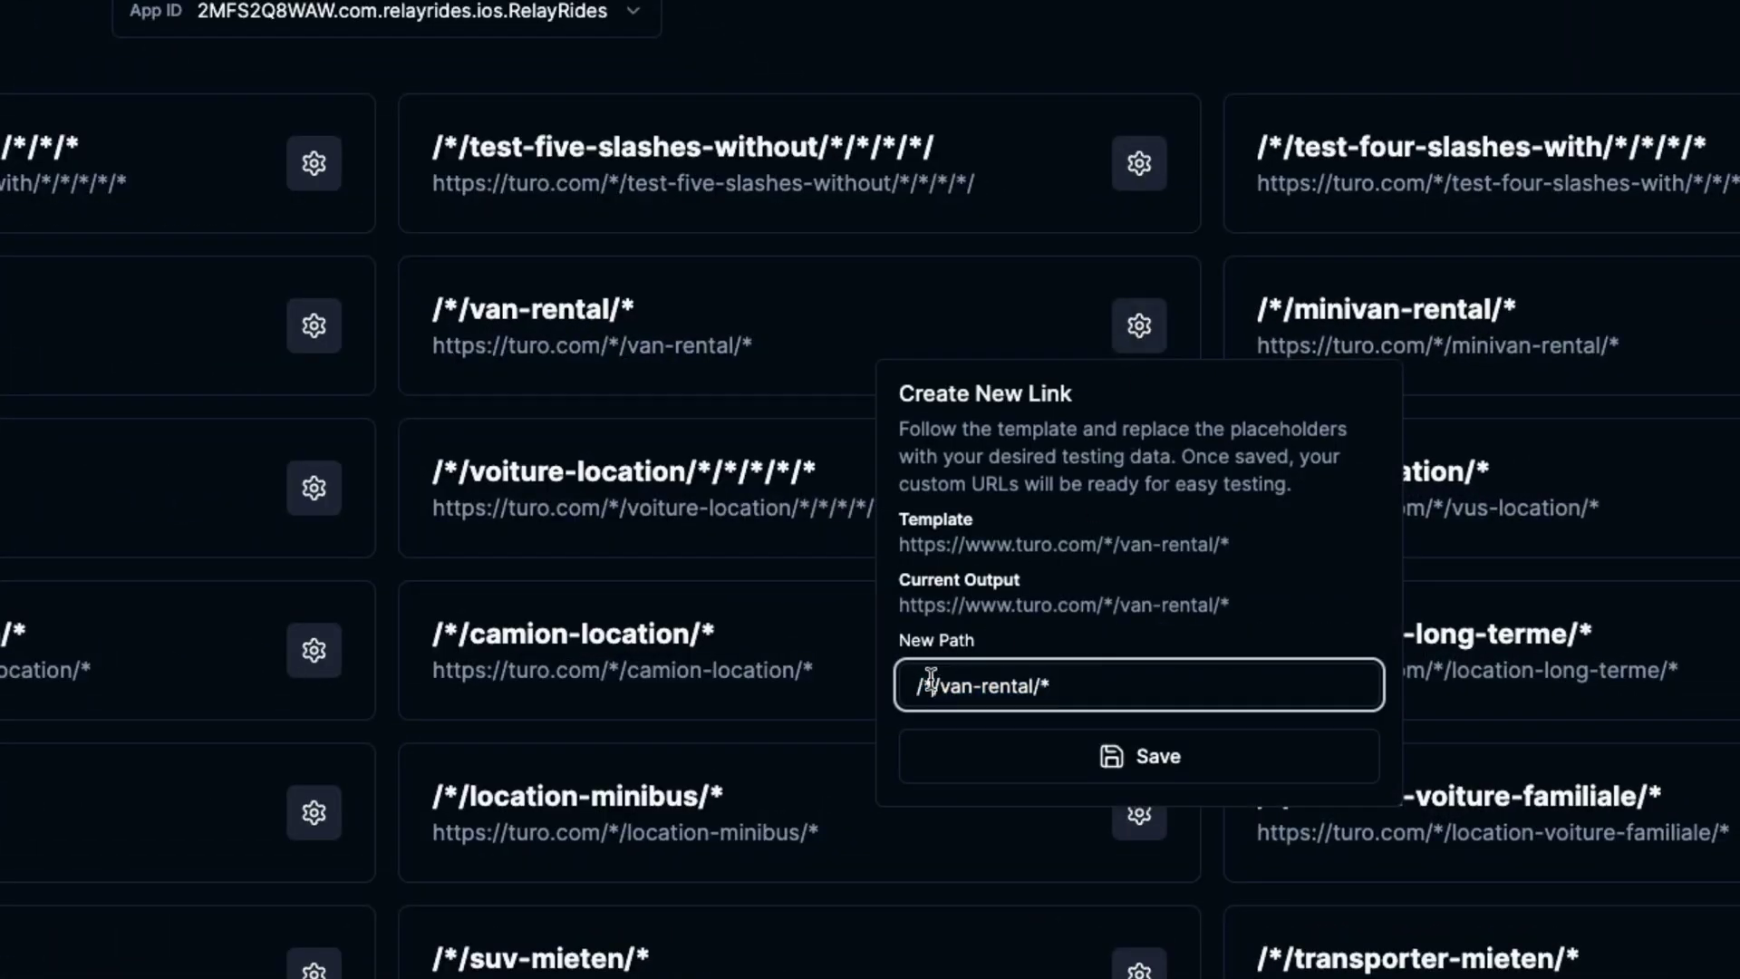
key("BackSpace")
type("123")
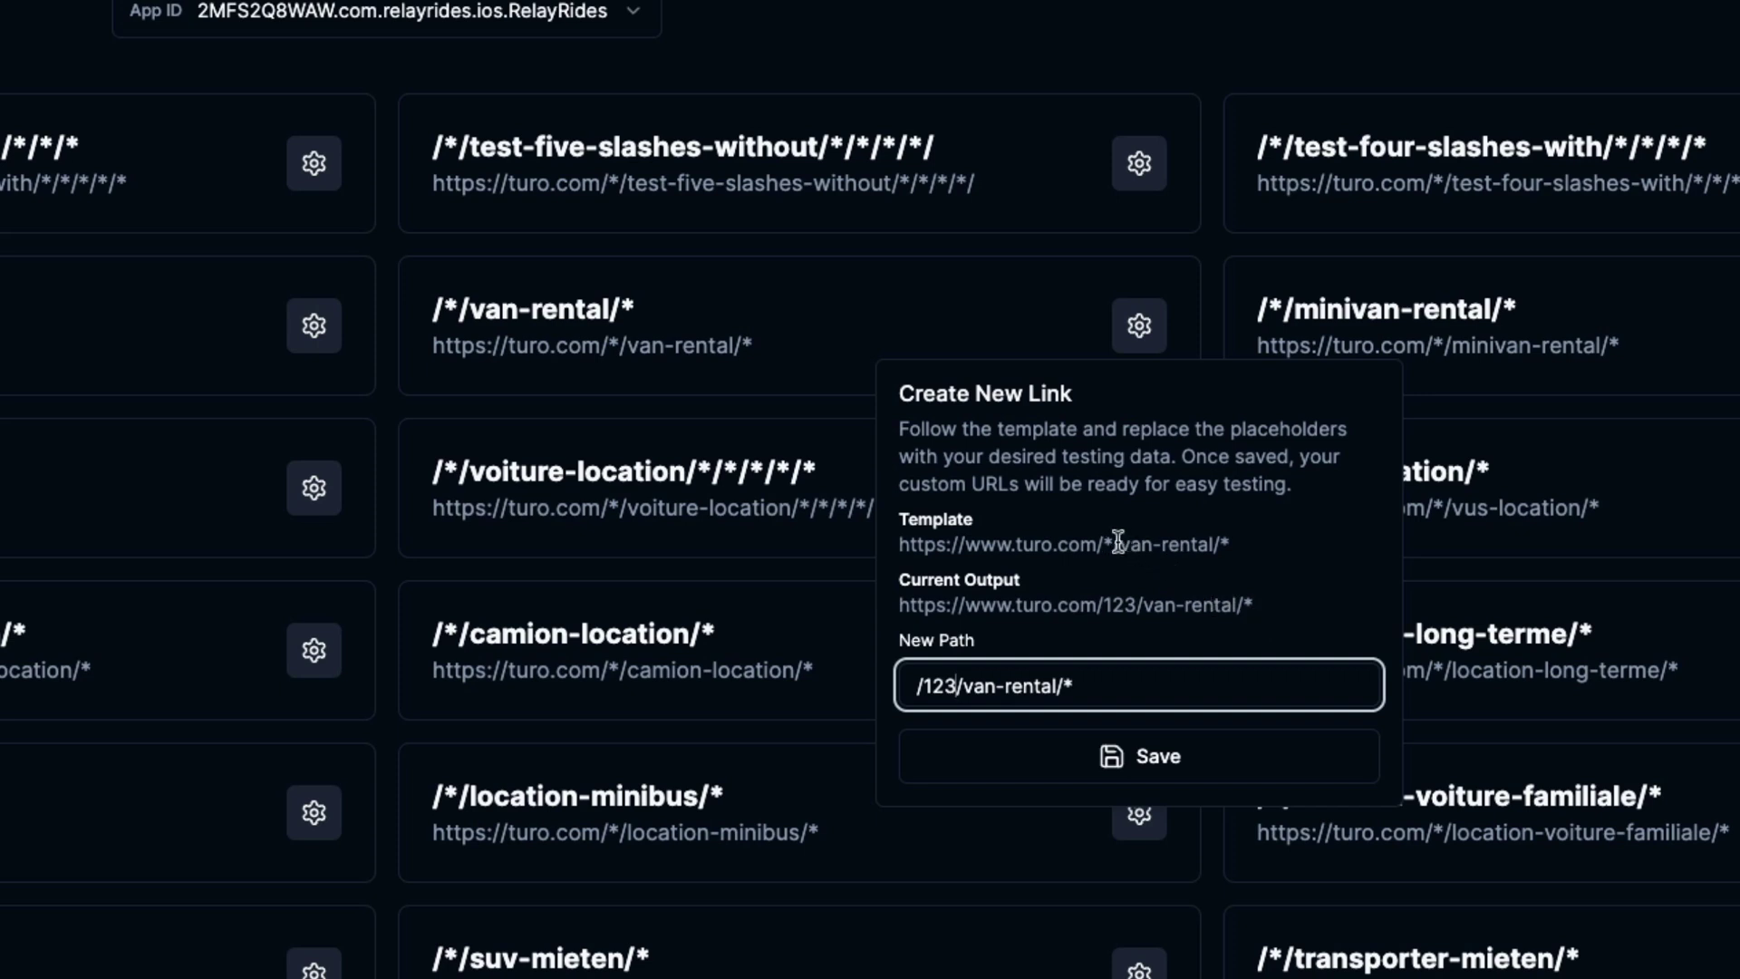
left_click_drag(1103, 542, 1249, 544)
left_click_drag(1104, 605, 1273, 609)
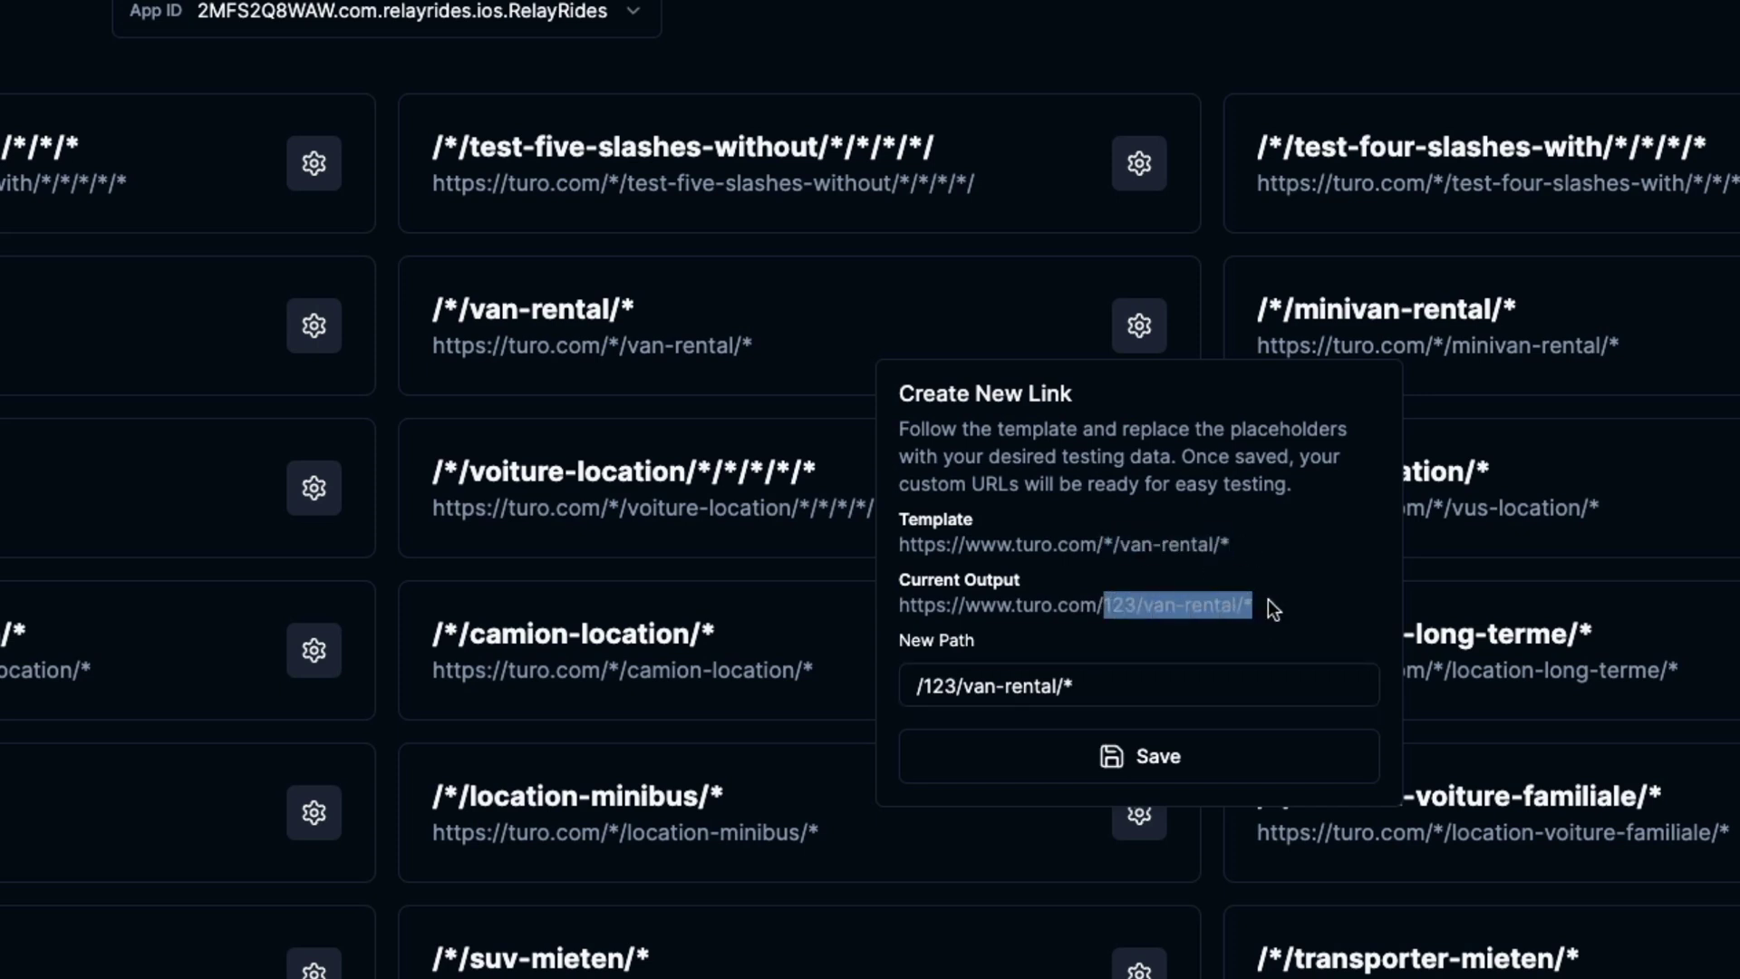
left_click(1160, 689)
key("BackSpace")
type("456")
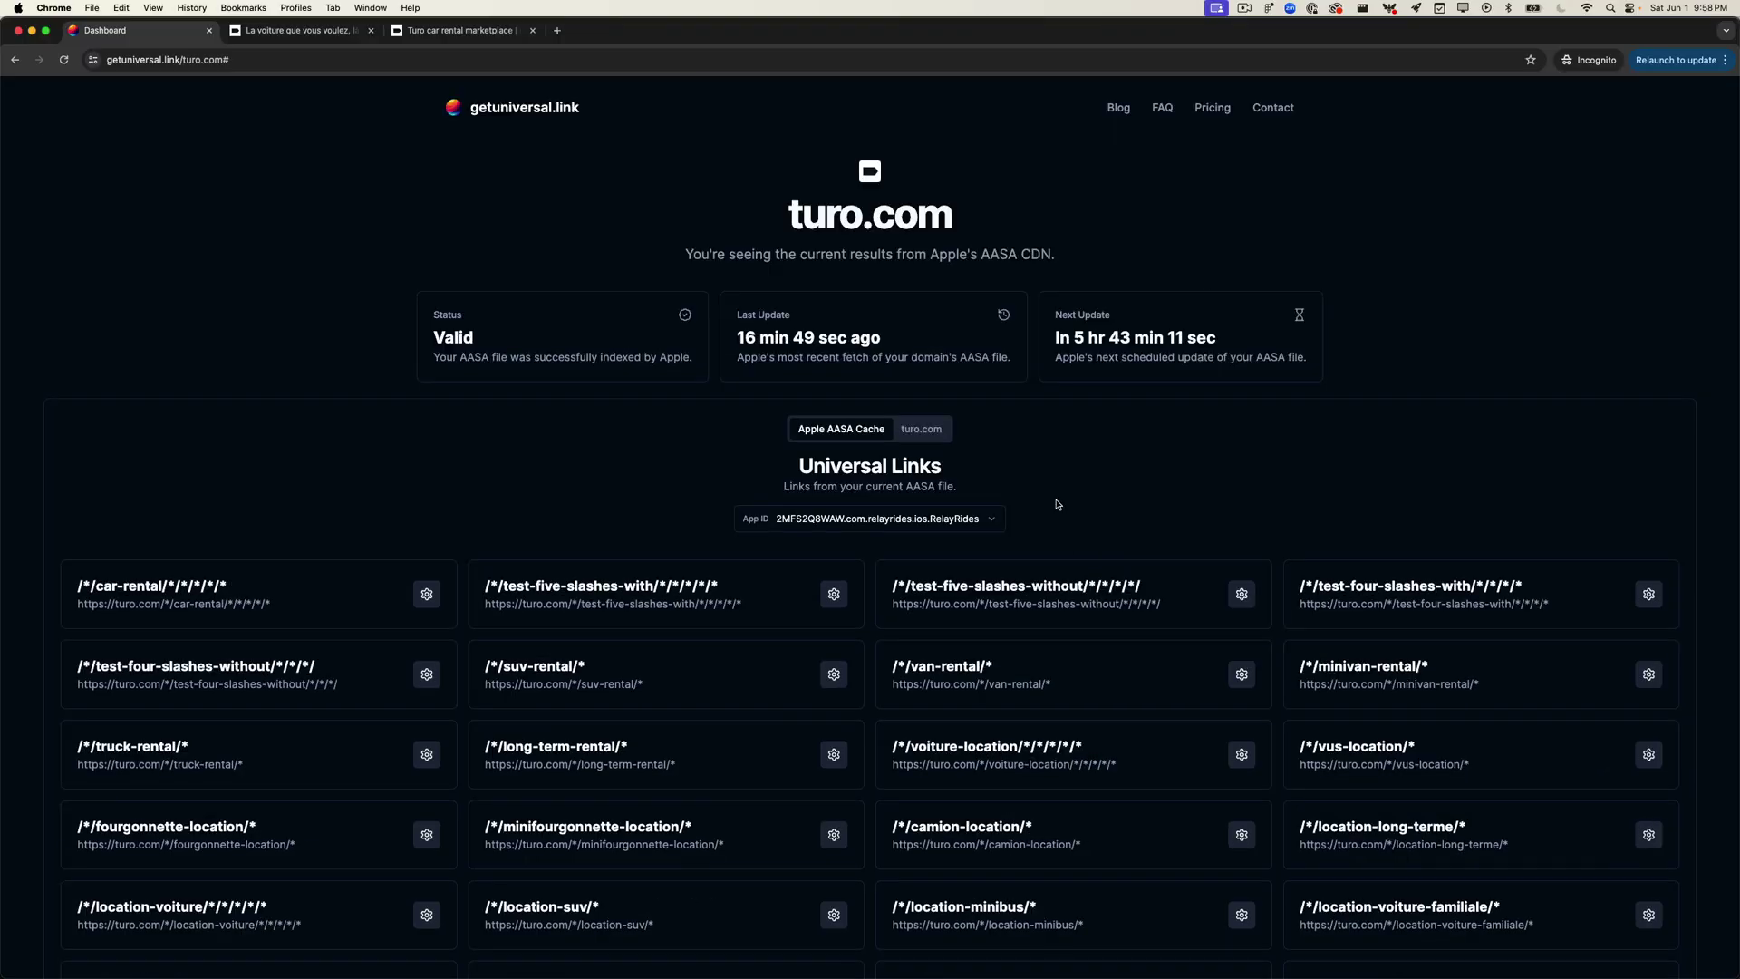
Check the $30 premium plan's early access sign-up, then return to the home page
scroll(1057, 504, "down", 20)
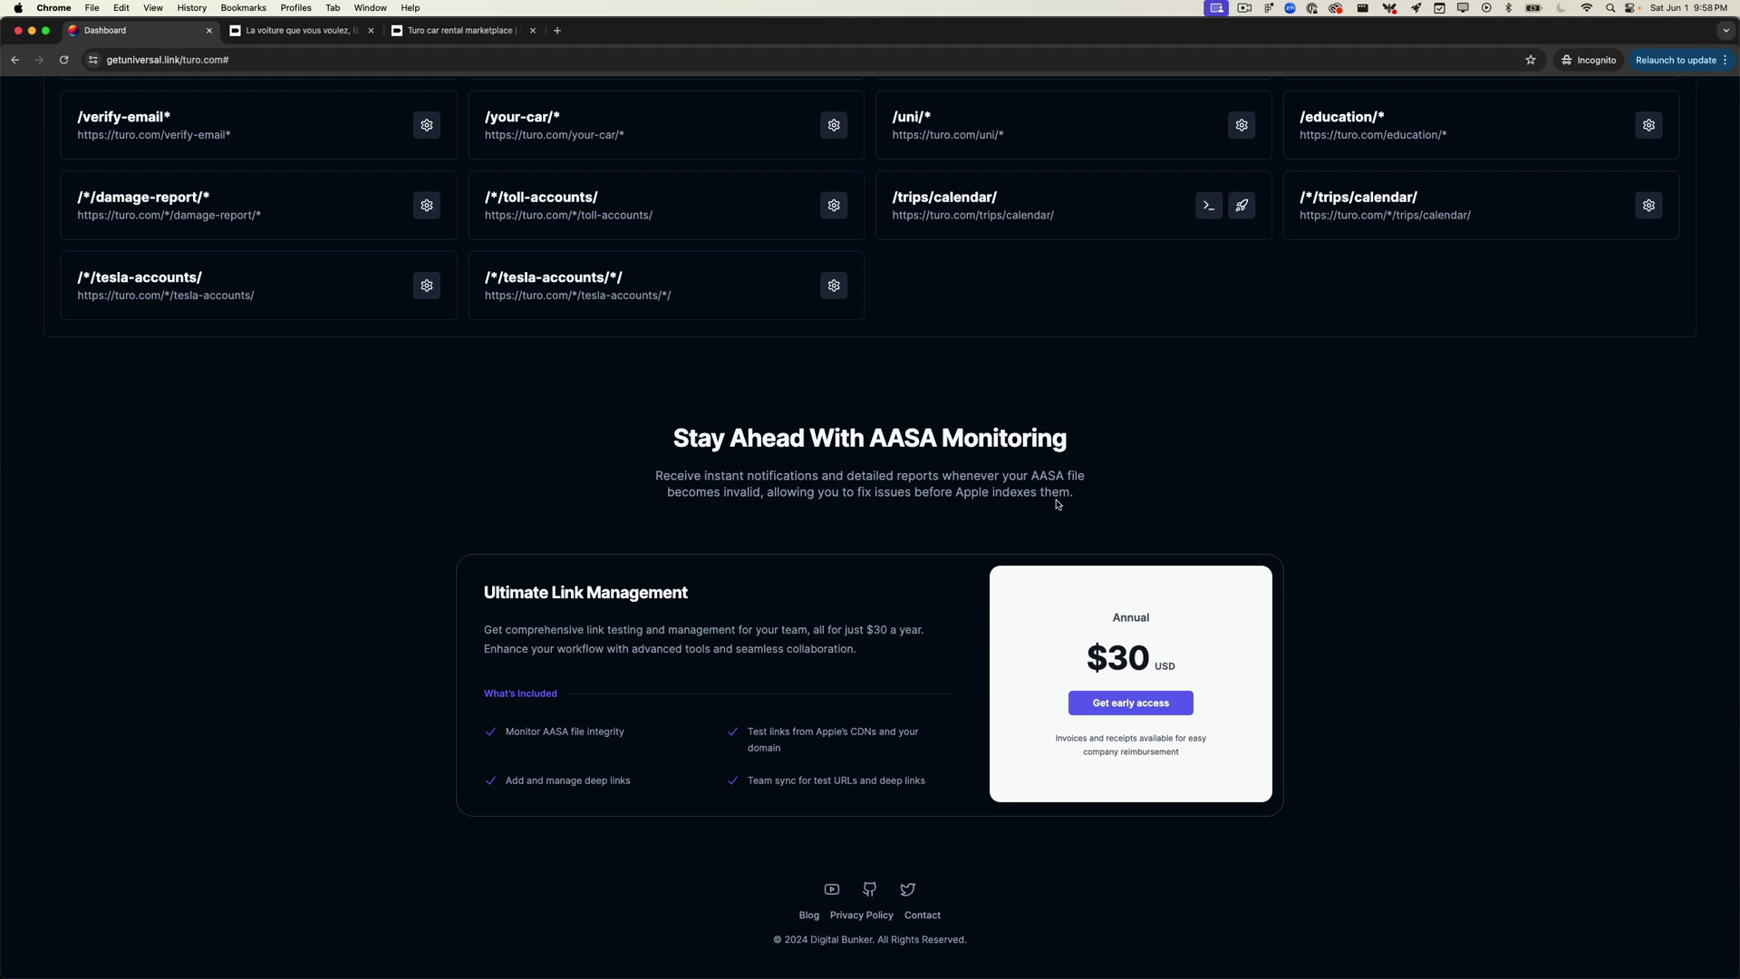
left_click(1158, 704)
left_click(1237, 669)
scroll(1270, 656, "up", 20)
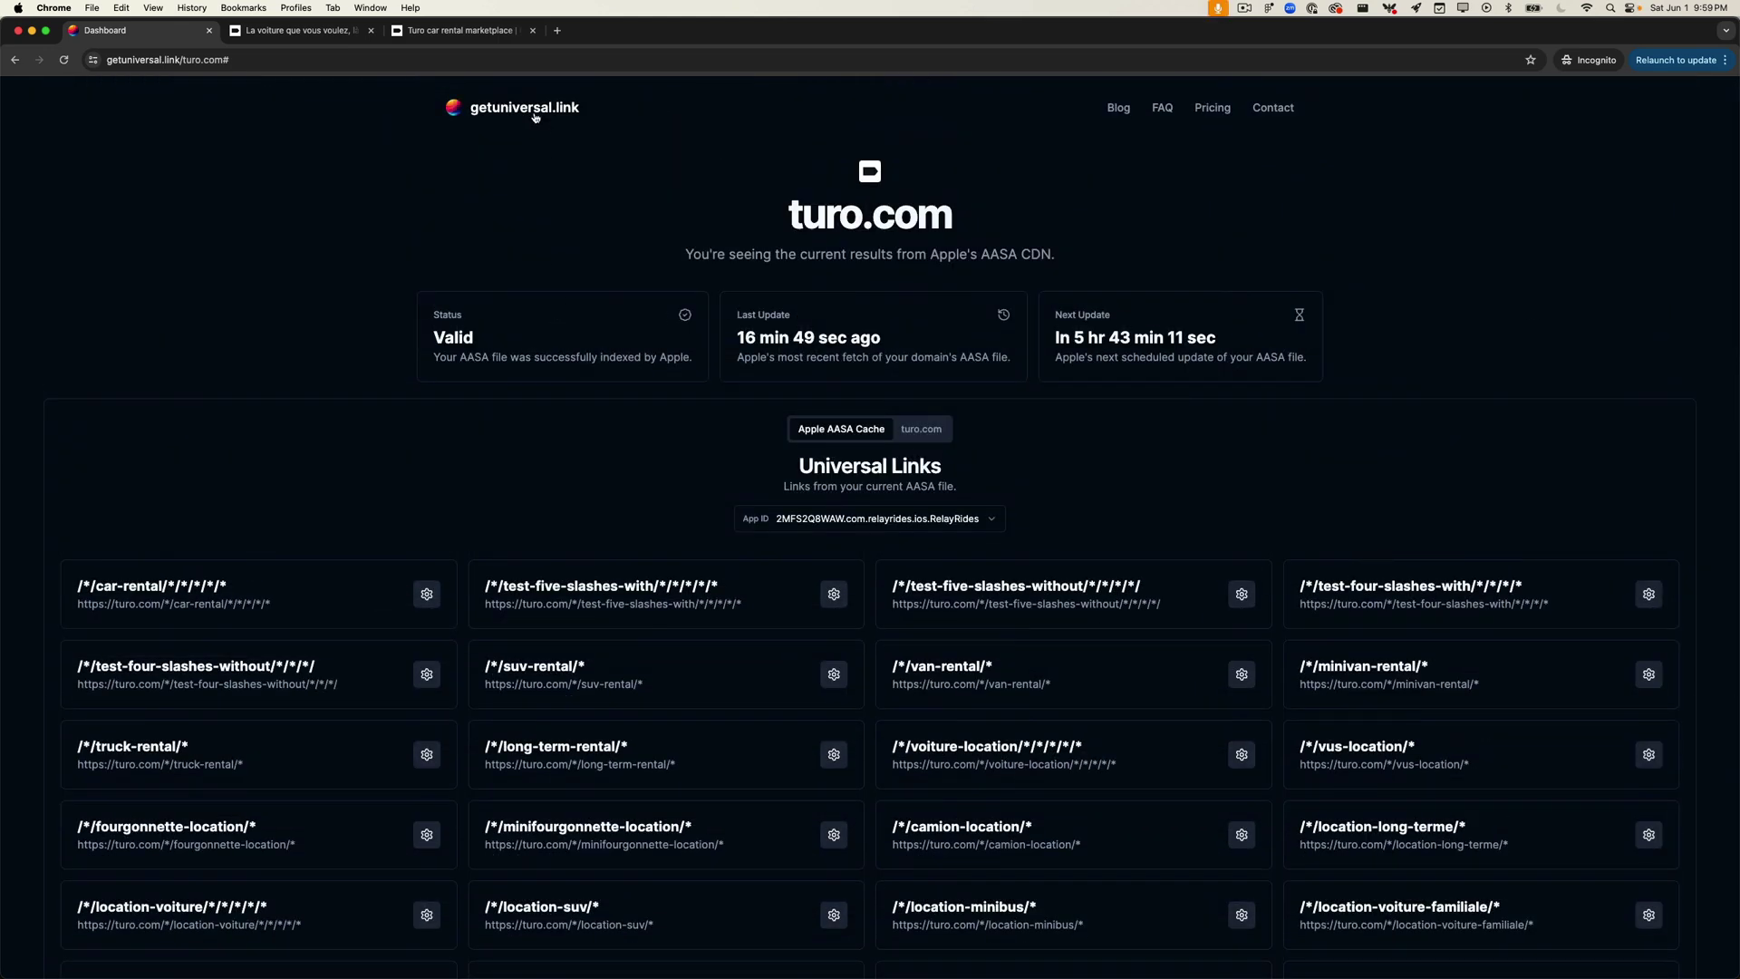
left_click(534, 117)
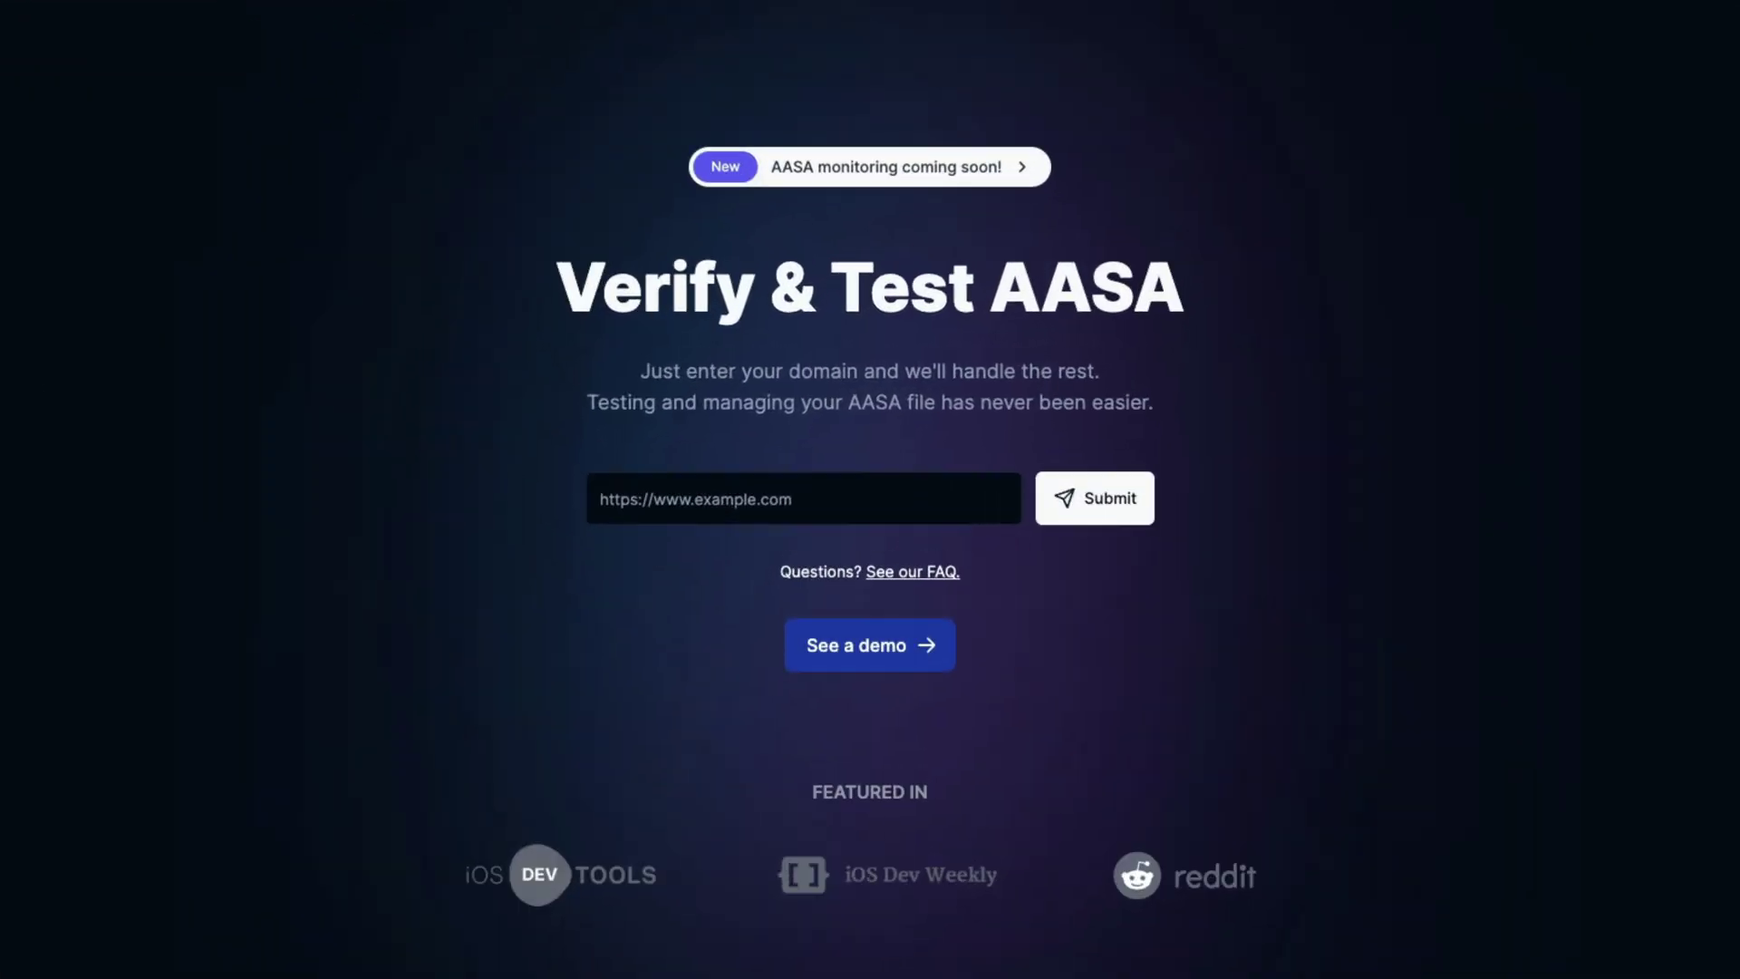